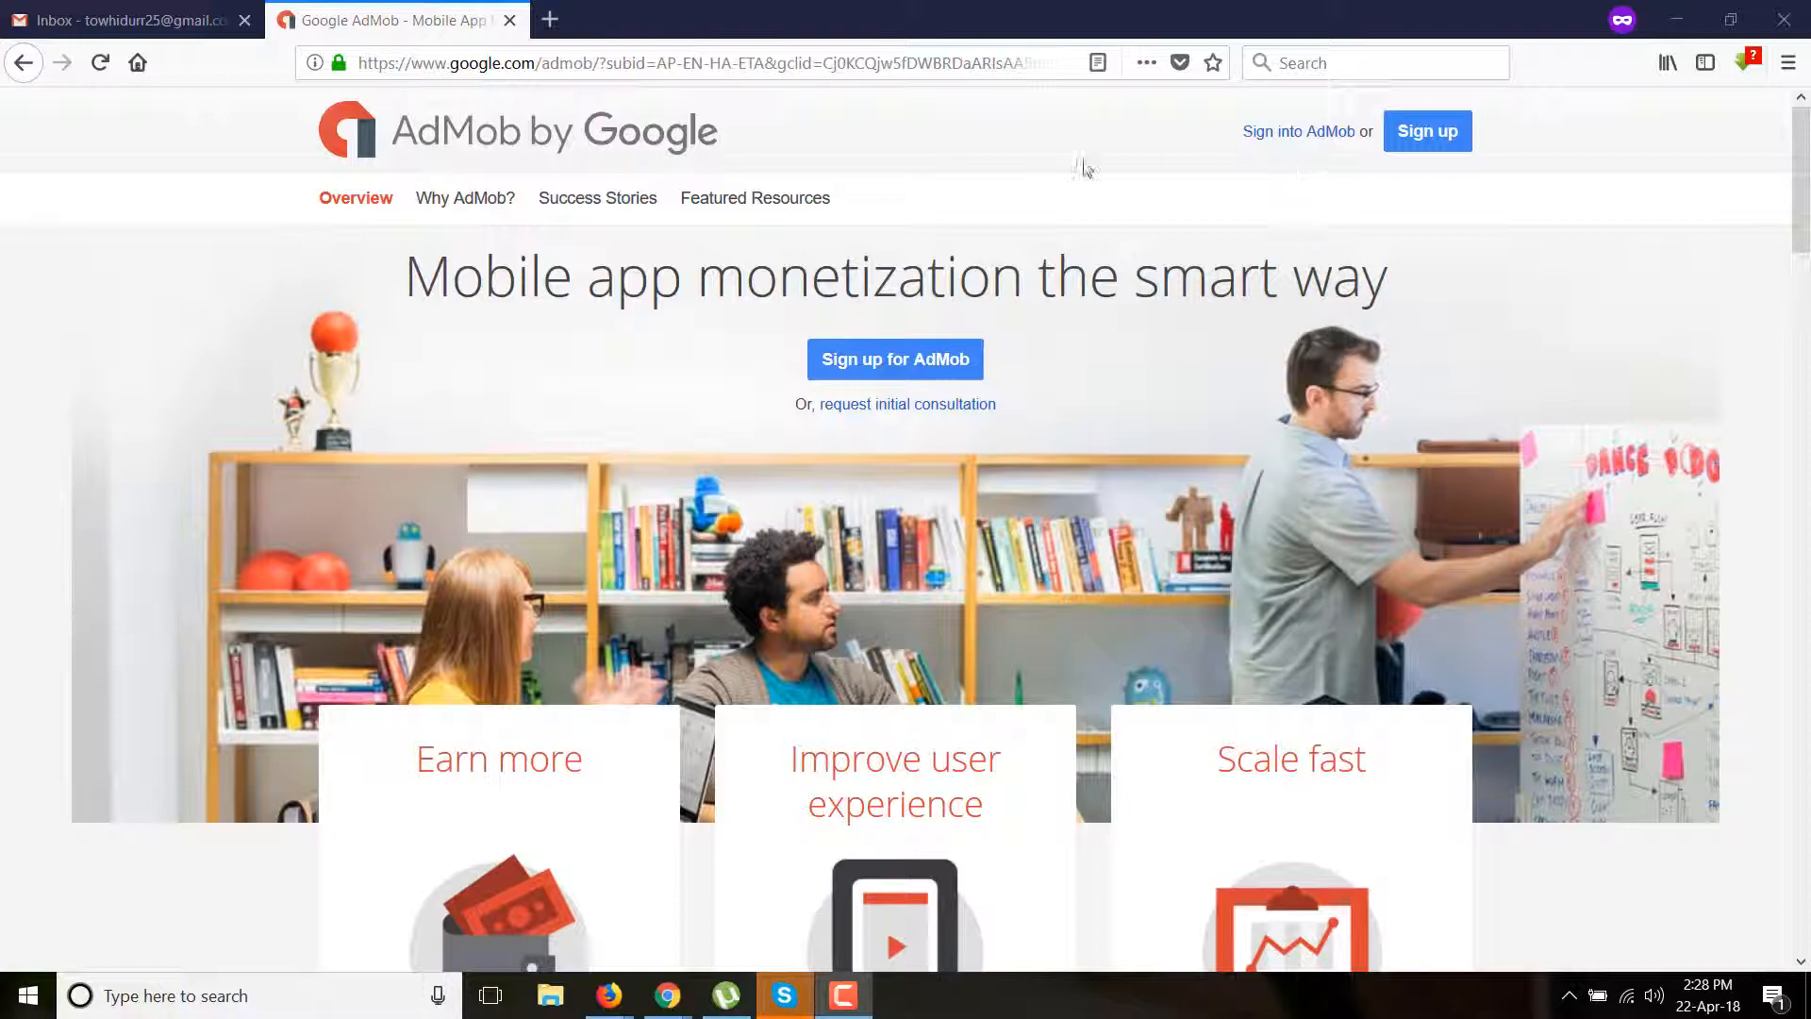
- Sign into AdMob from its overview page, verifying the Google account with the account password
scroll(887, 443, down, 8)
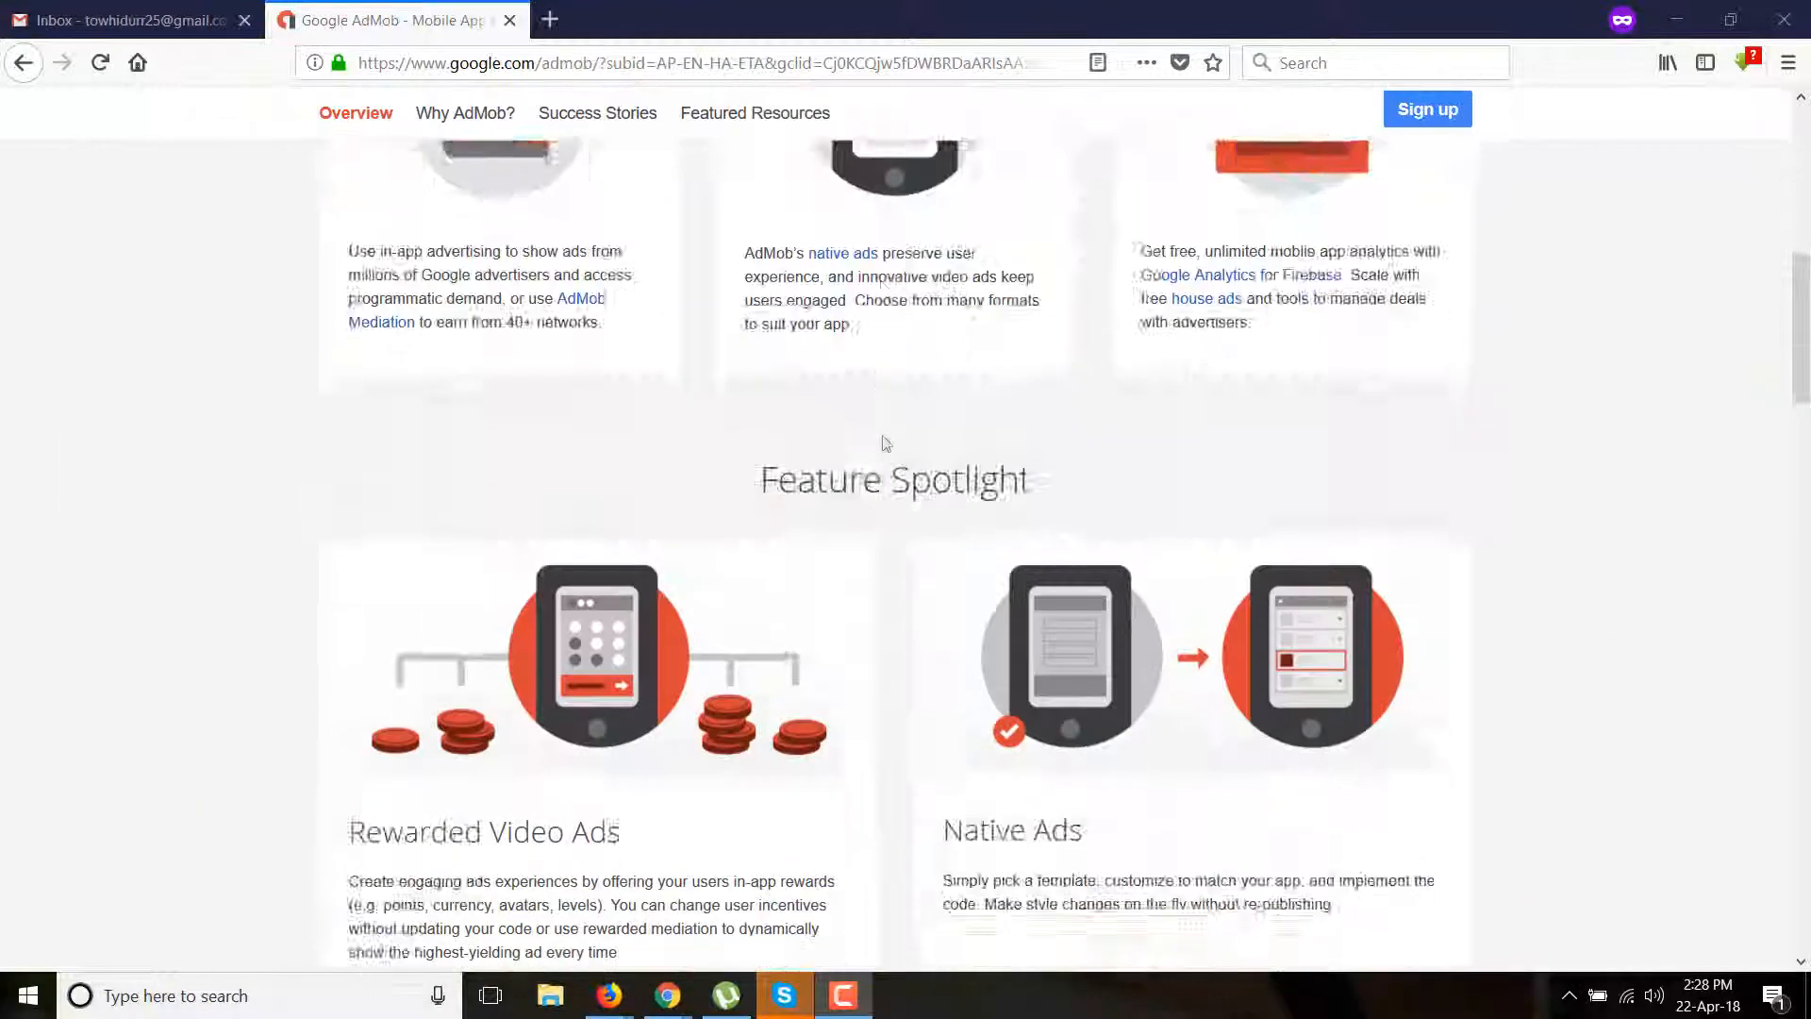
scroll(886, 406, down, 7)
scroll(885, 375, up, 15)
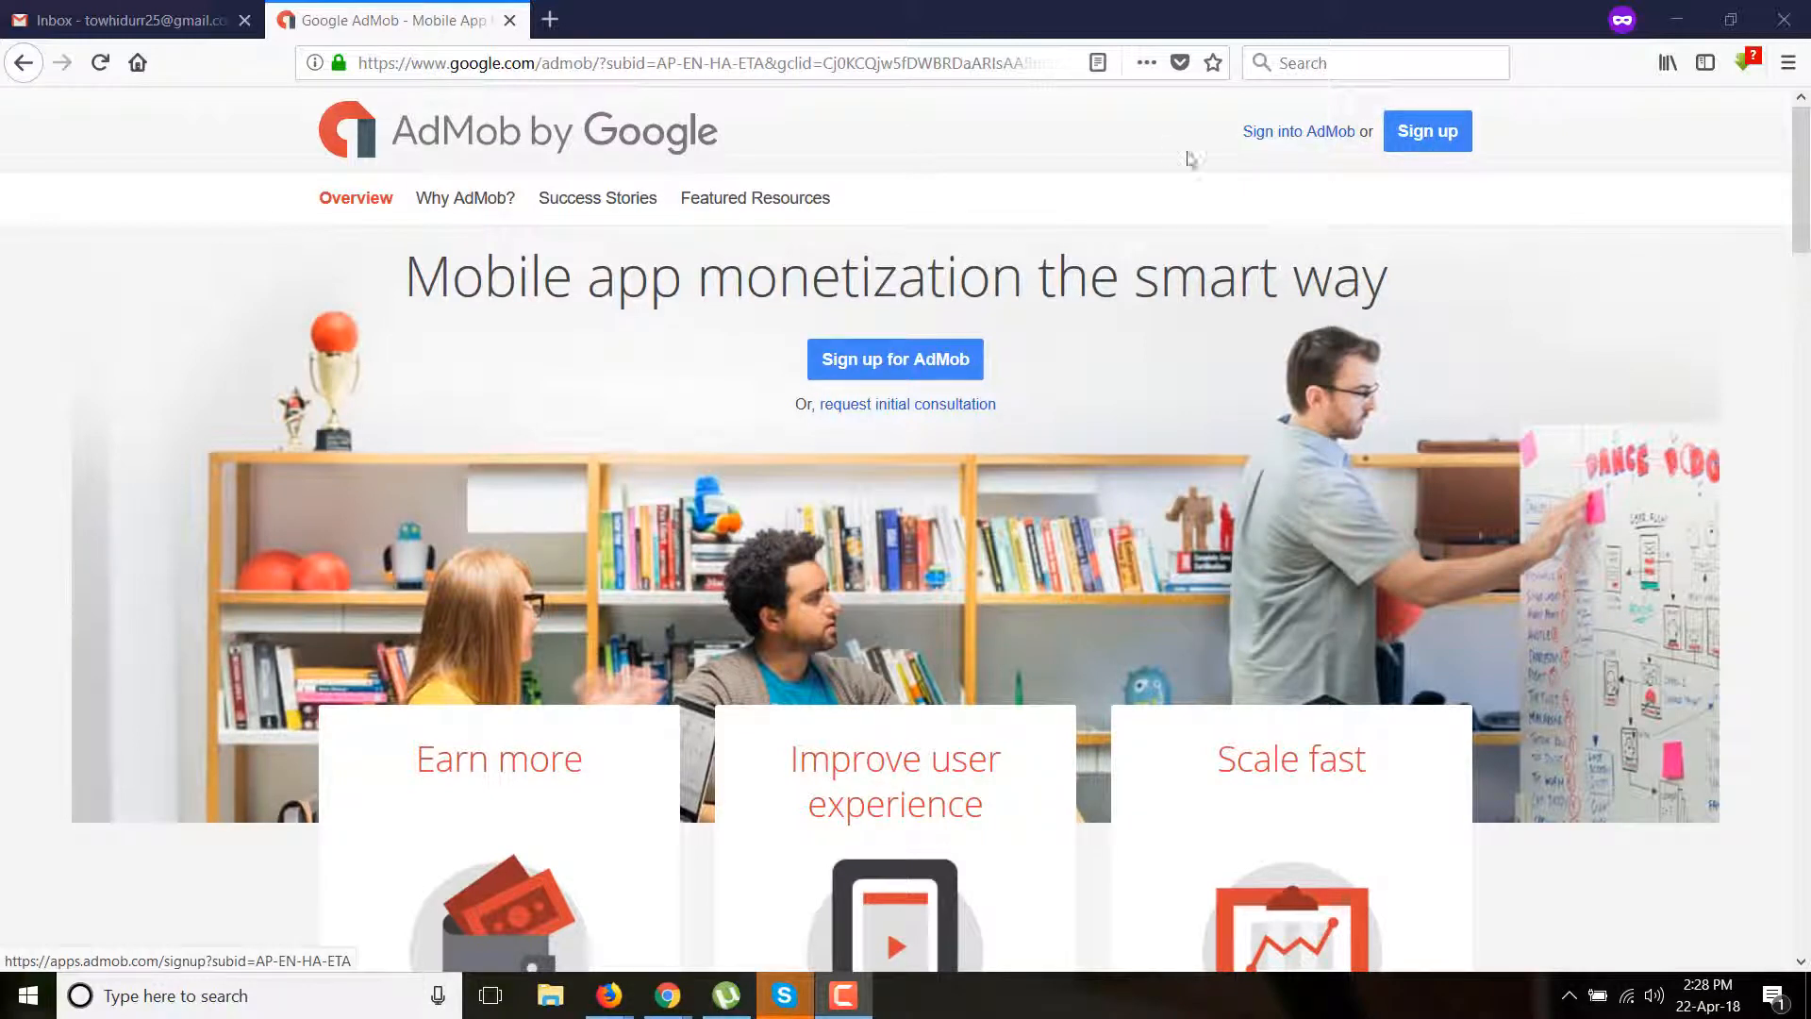
click(1290, 133)
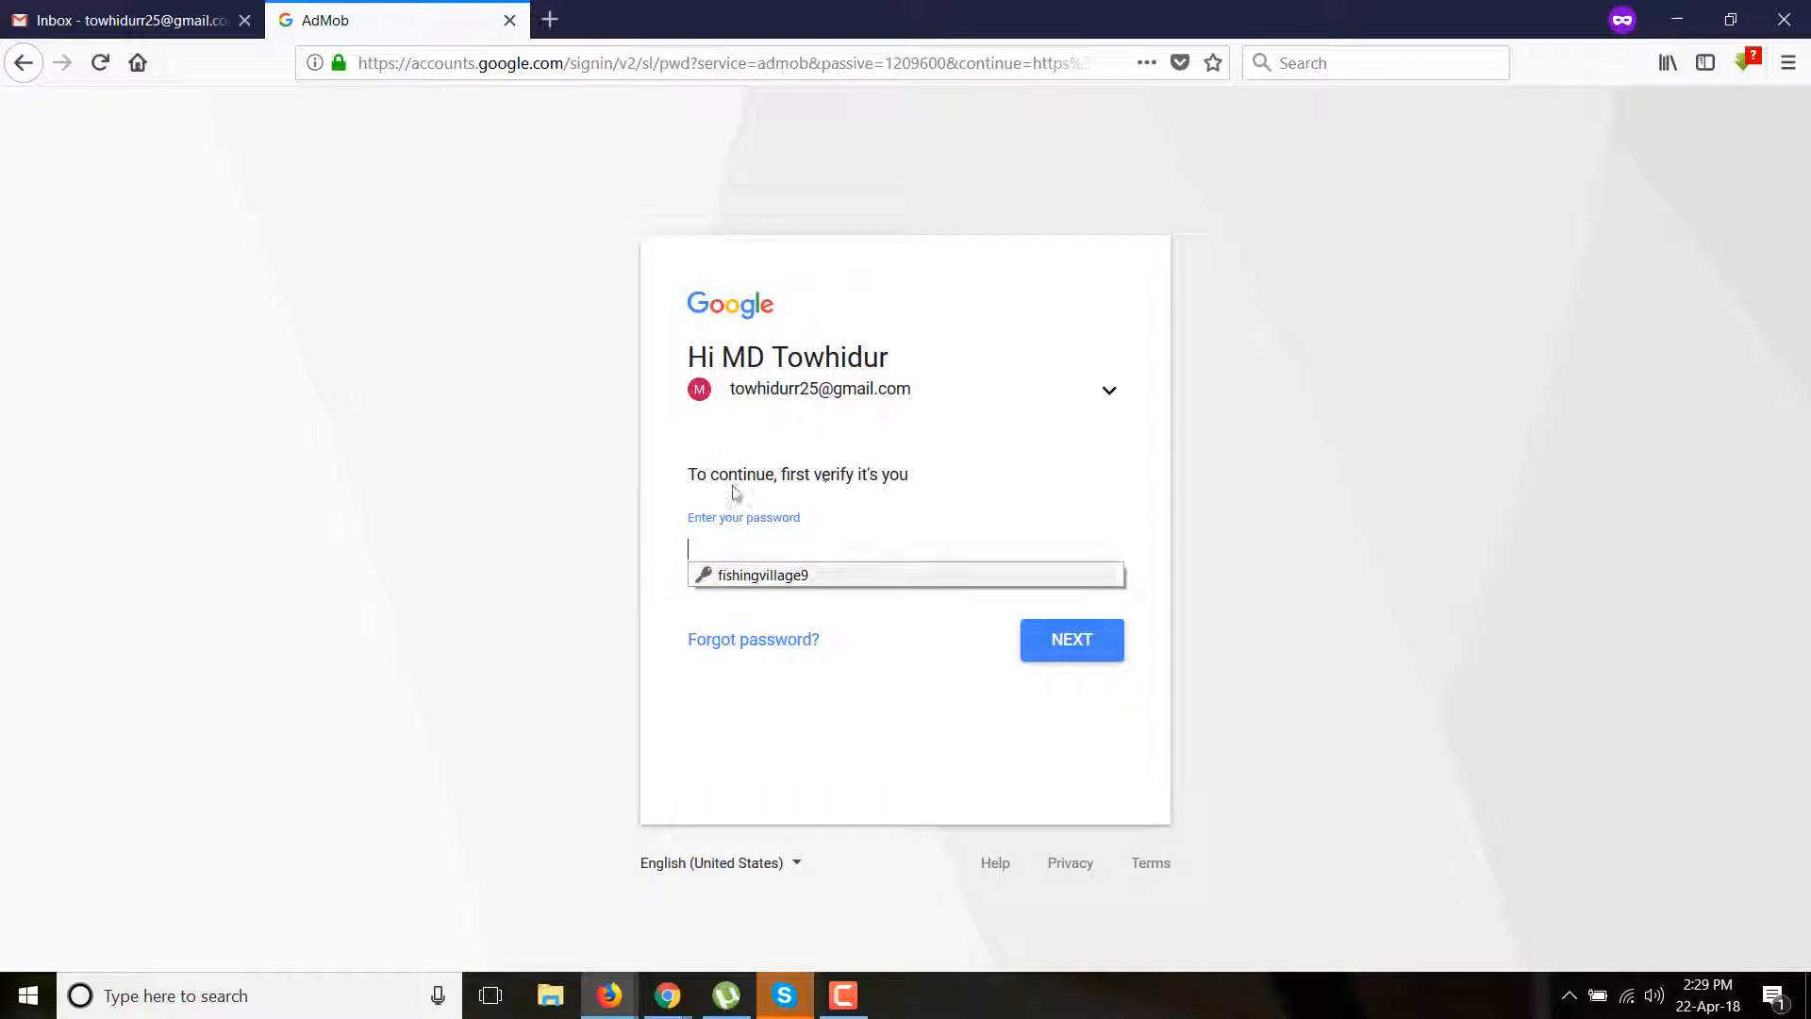
click(814, 544)
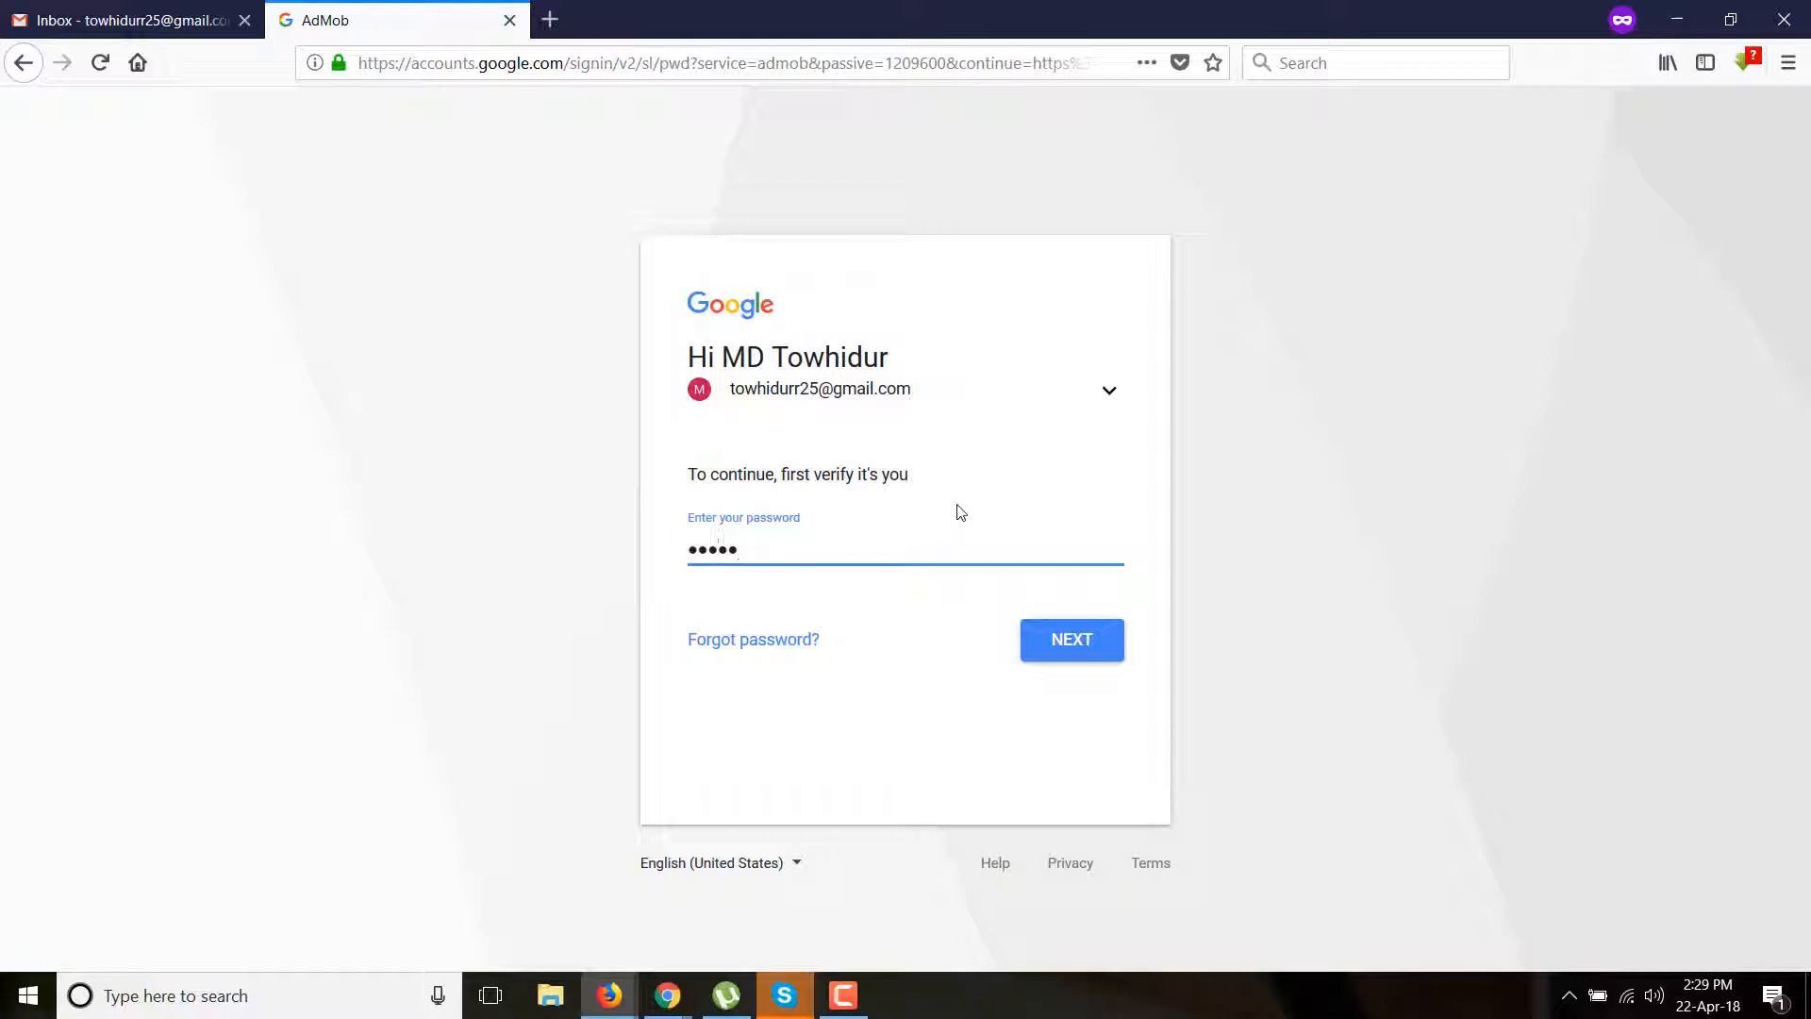
key(Return)
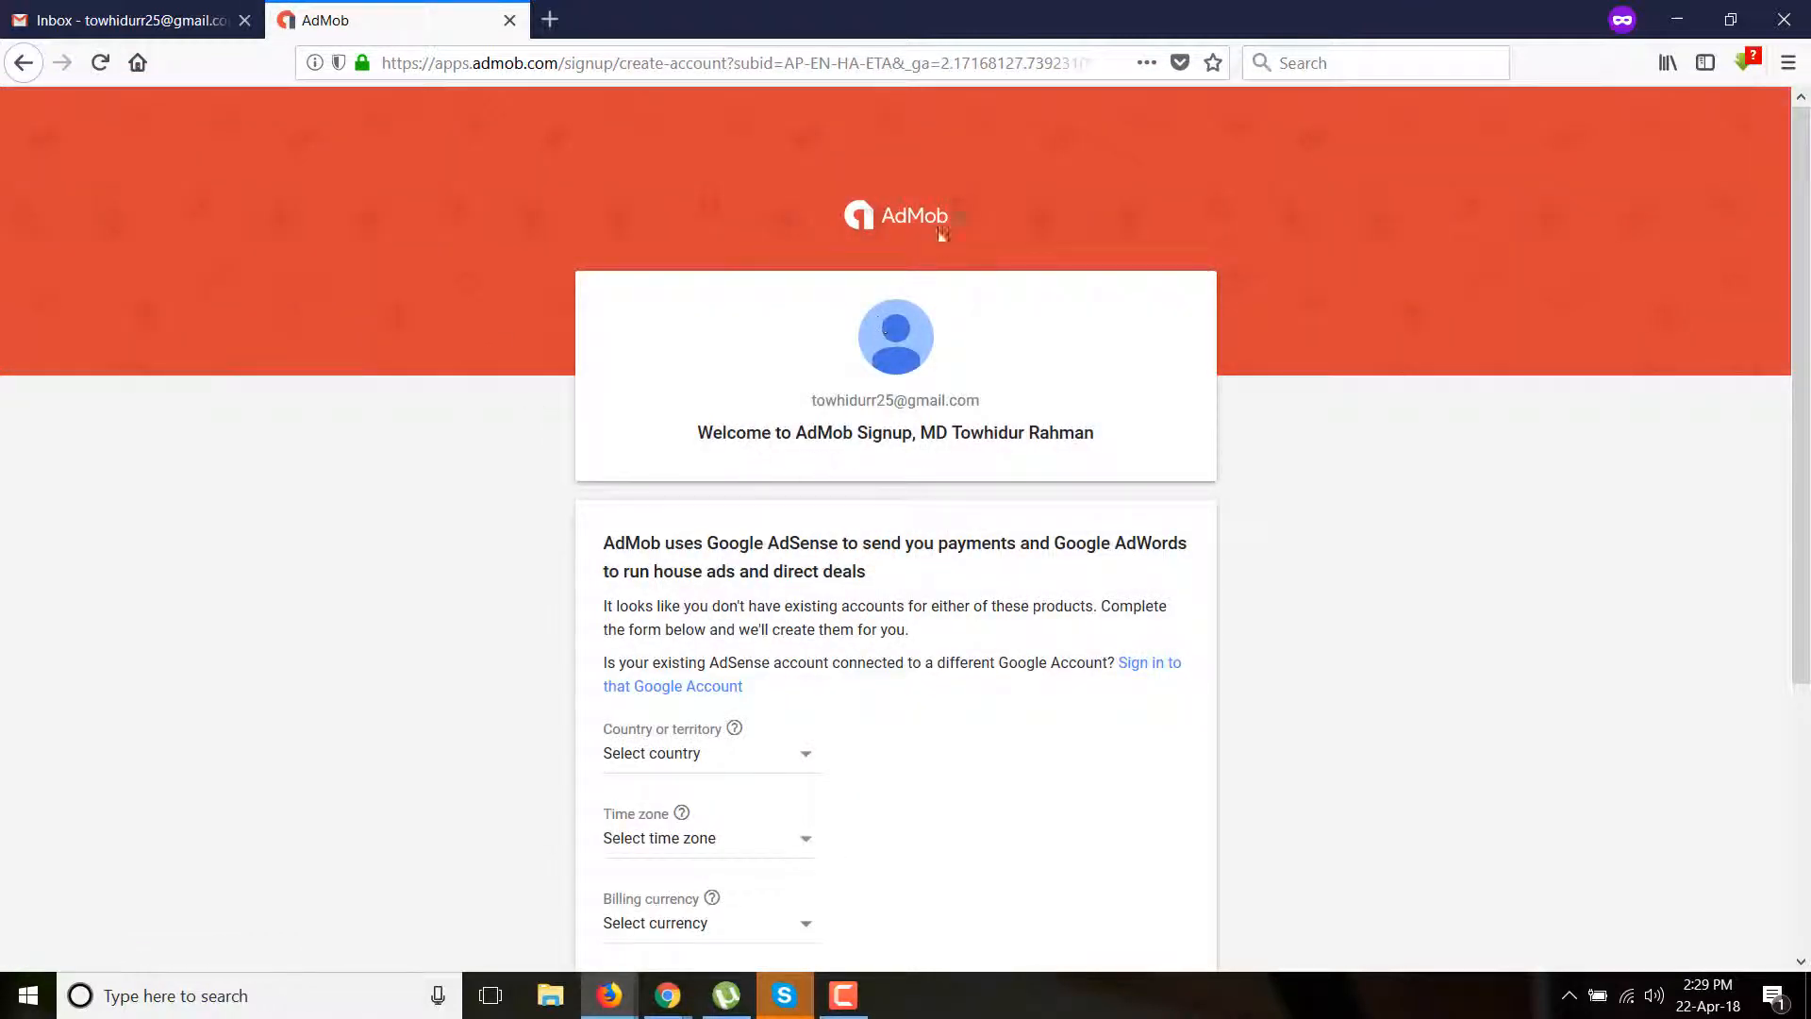
- Set the country or territory to Bangladesh in the AdMob signup form
scroll(759, 443, down, 2)
scroll(762, 448, up, 2)
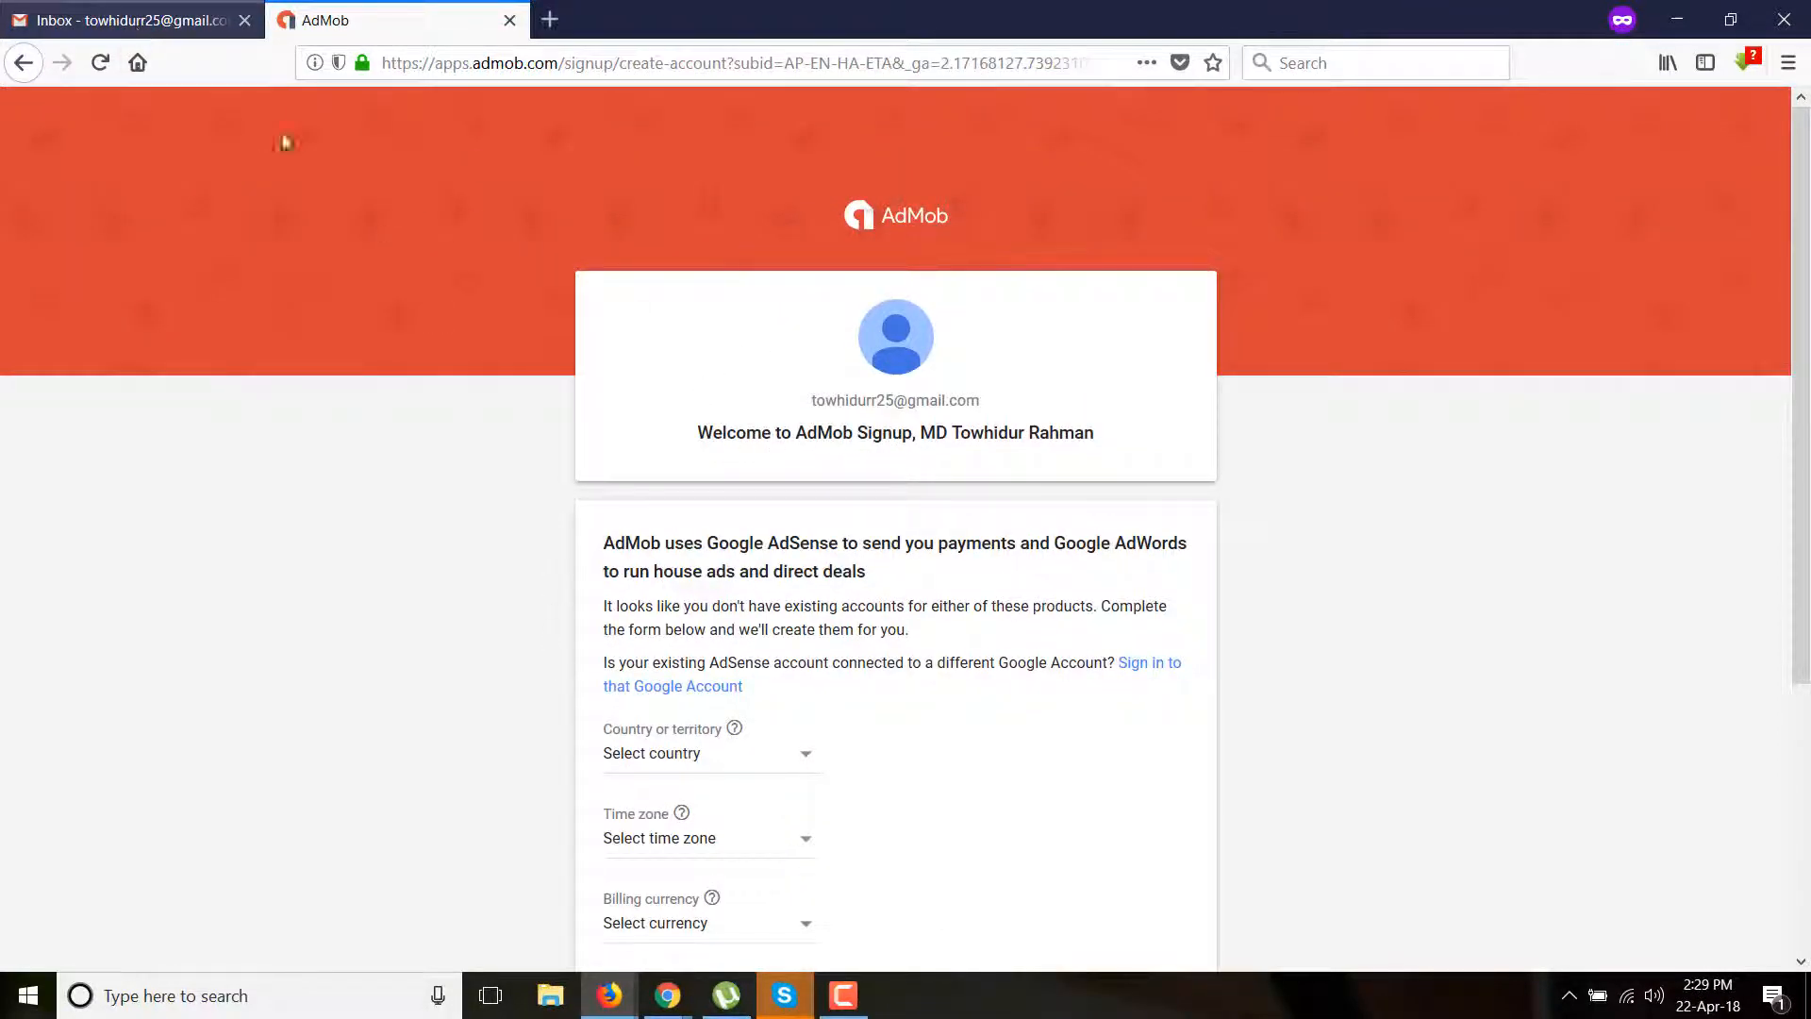
scroll(946, 711, down, 4)
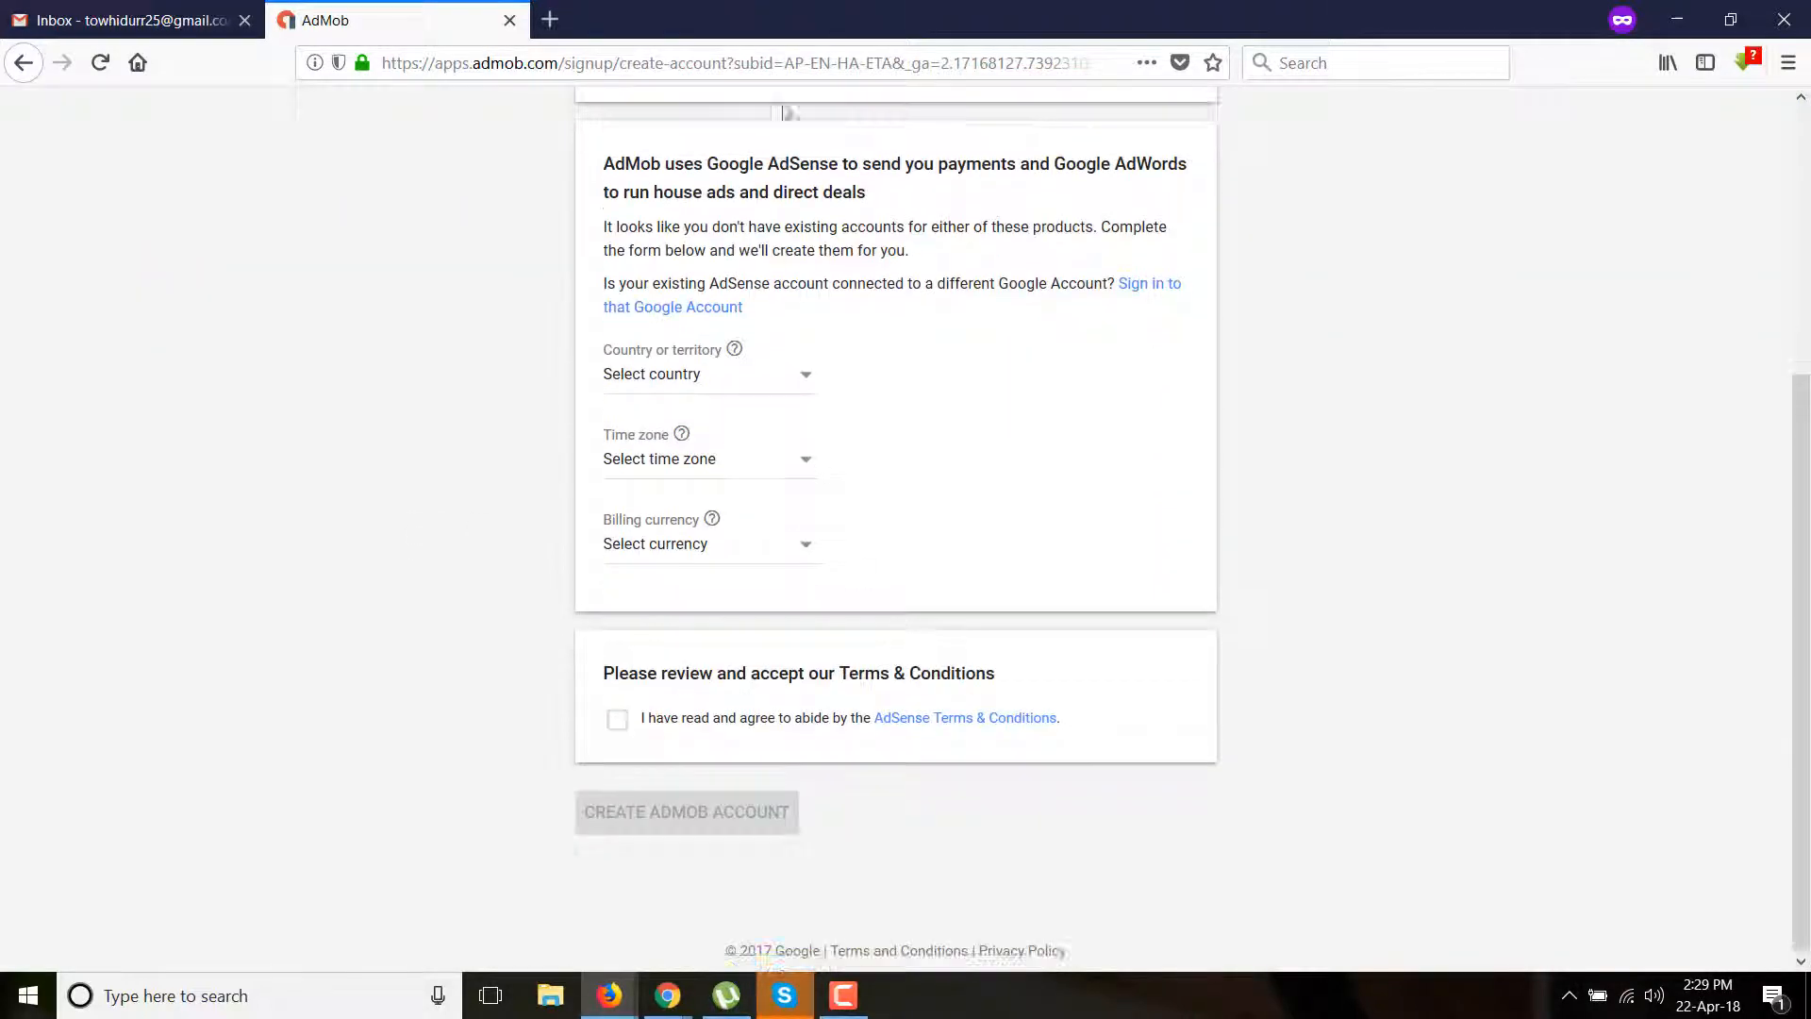
scroll(1173, 529, up, 1)
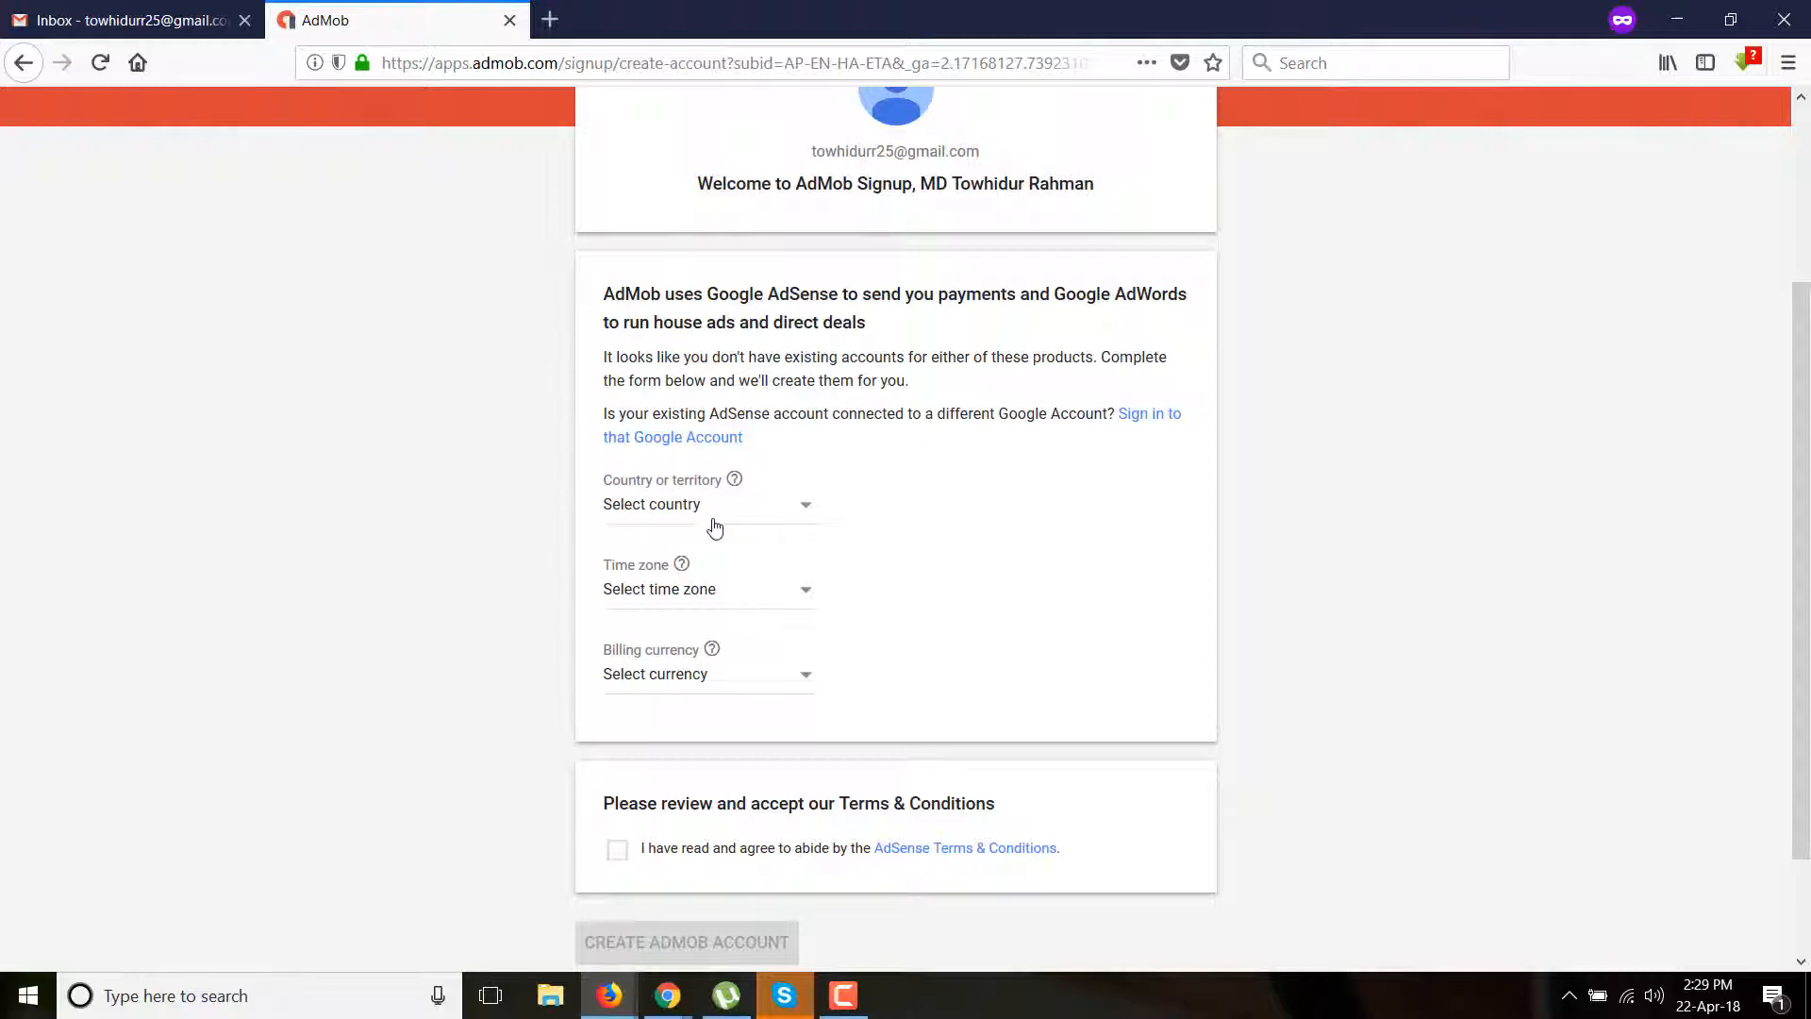
click(800, 510)
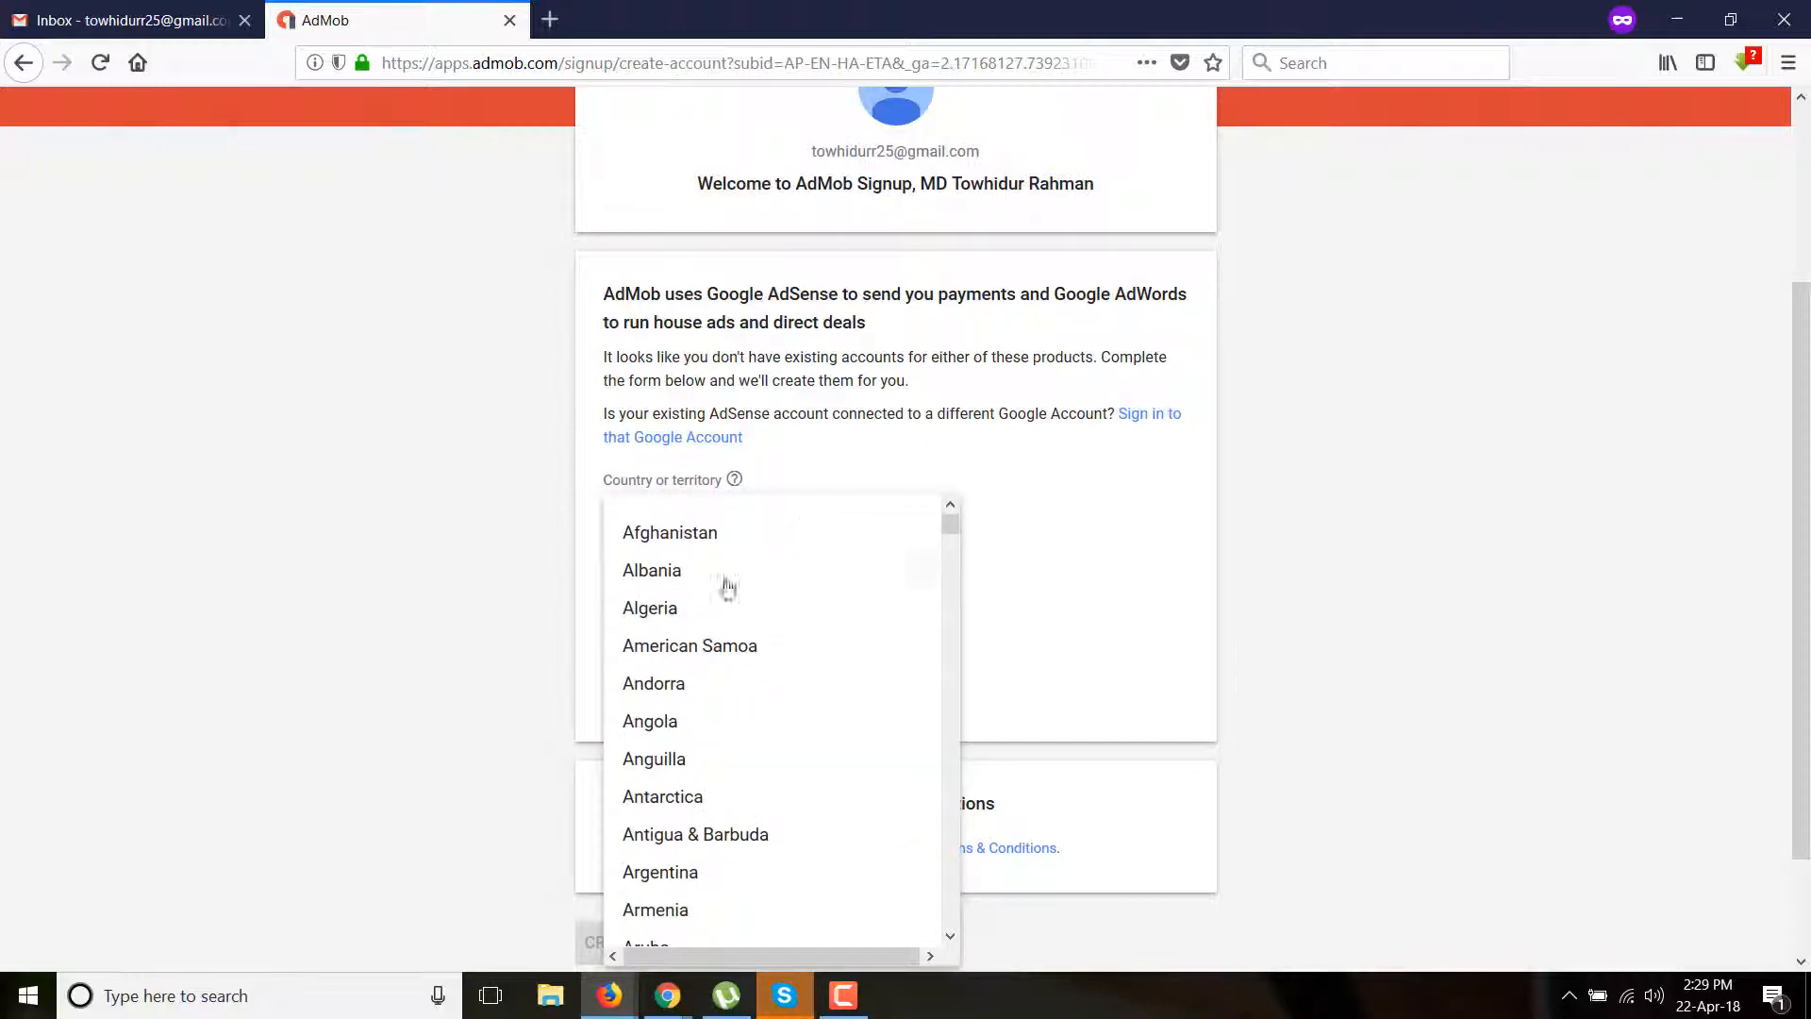
scroll(717, 613, down, 10)
scroll(688, 722, up, 3)
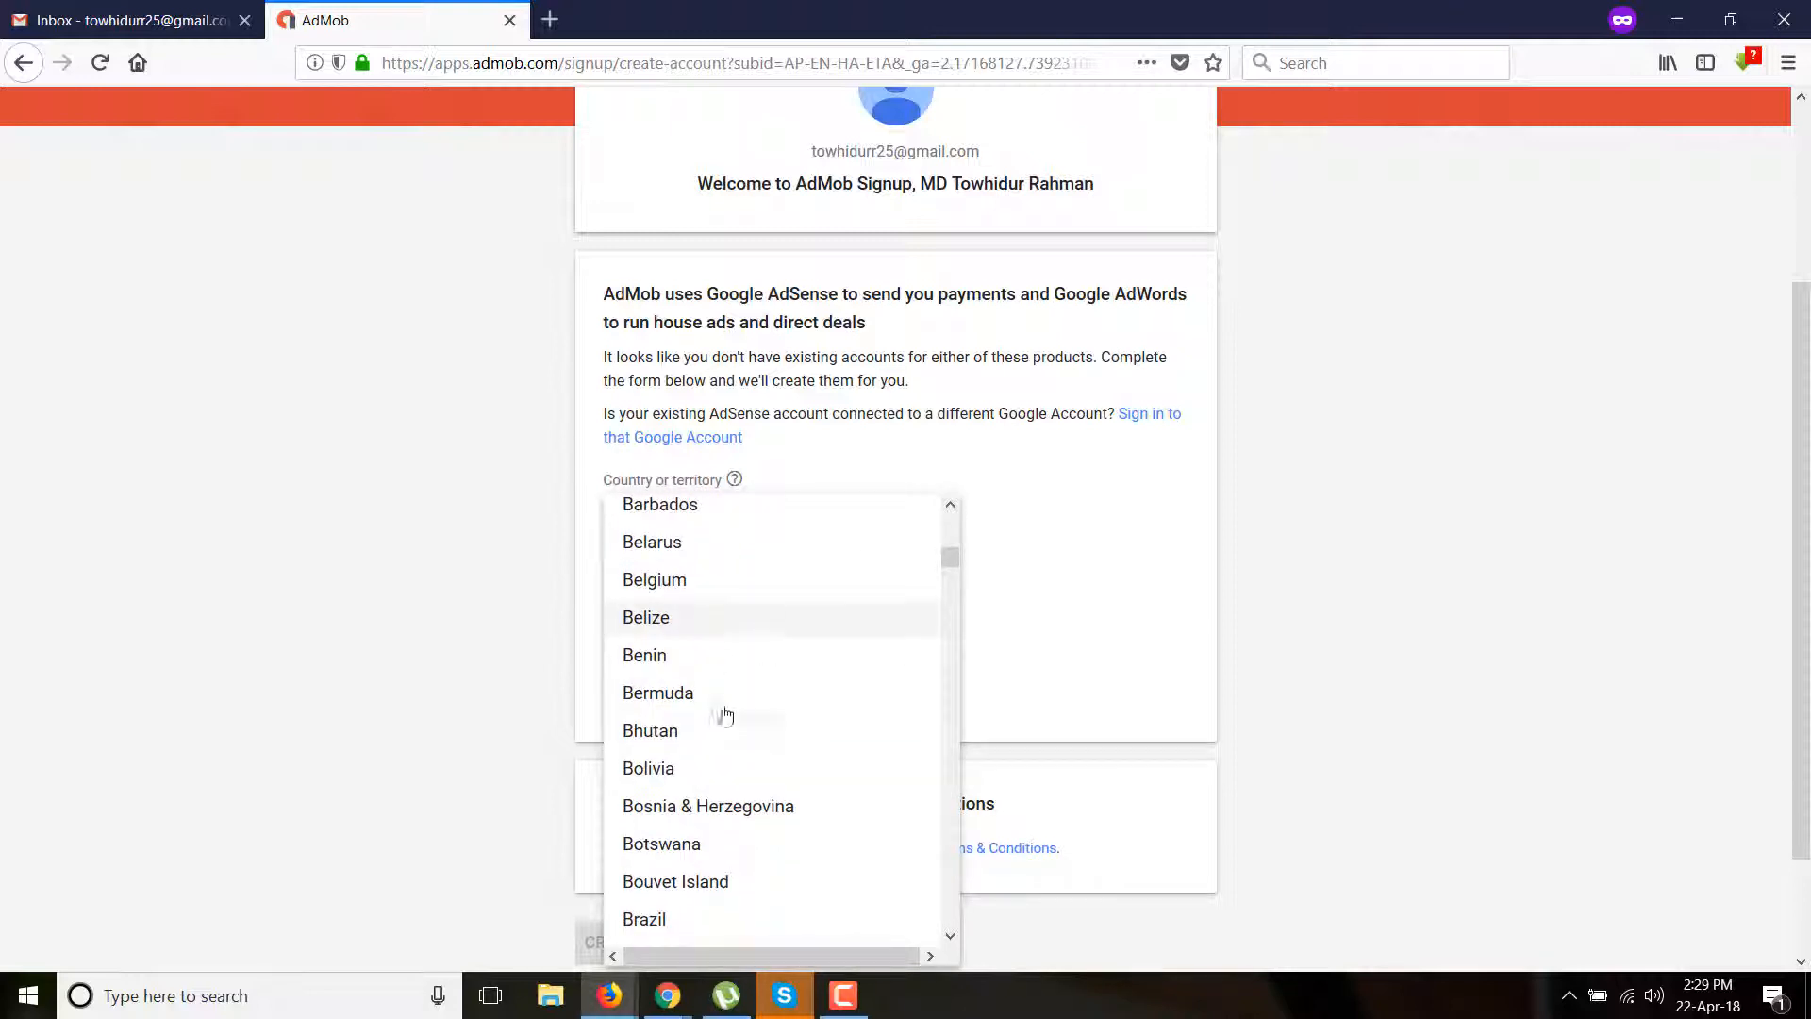
scroll(719, 708, up, 2)
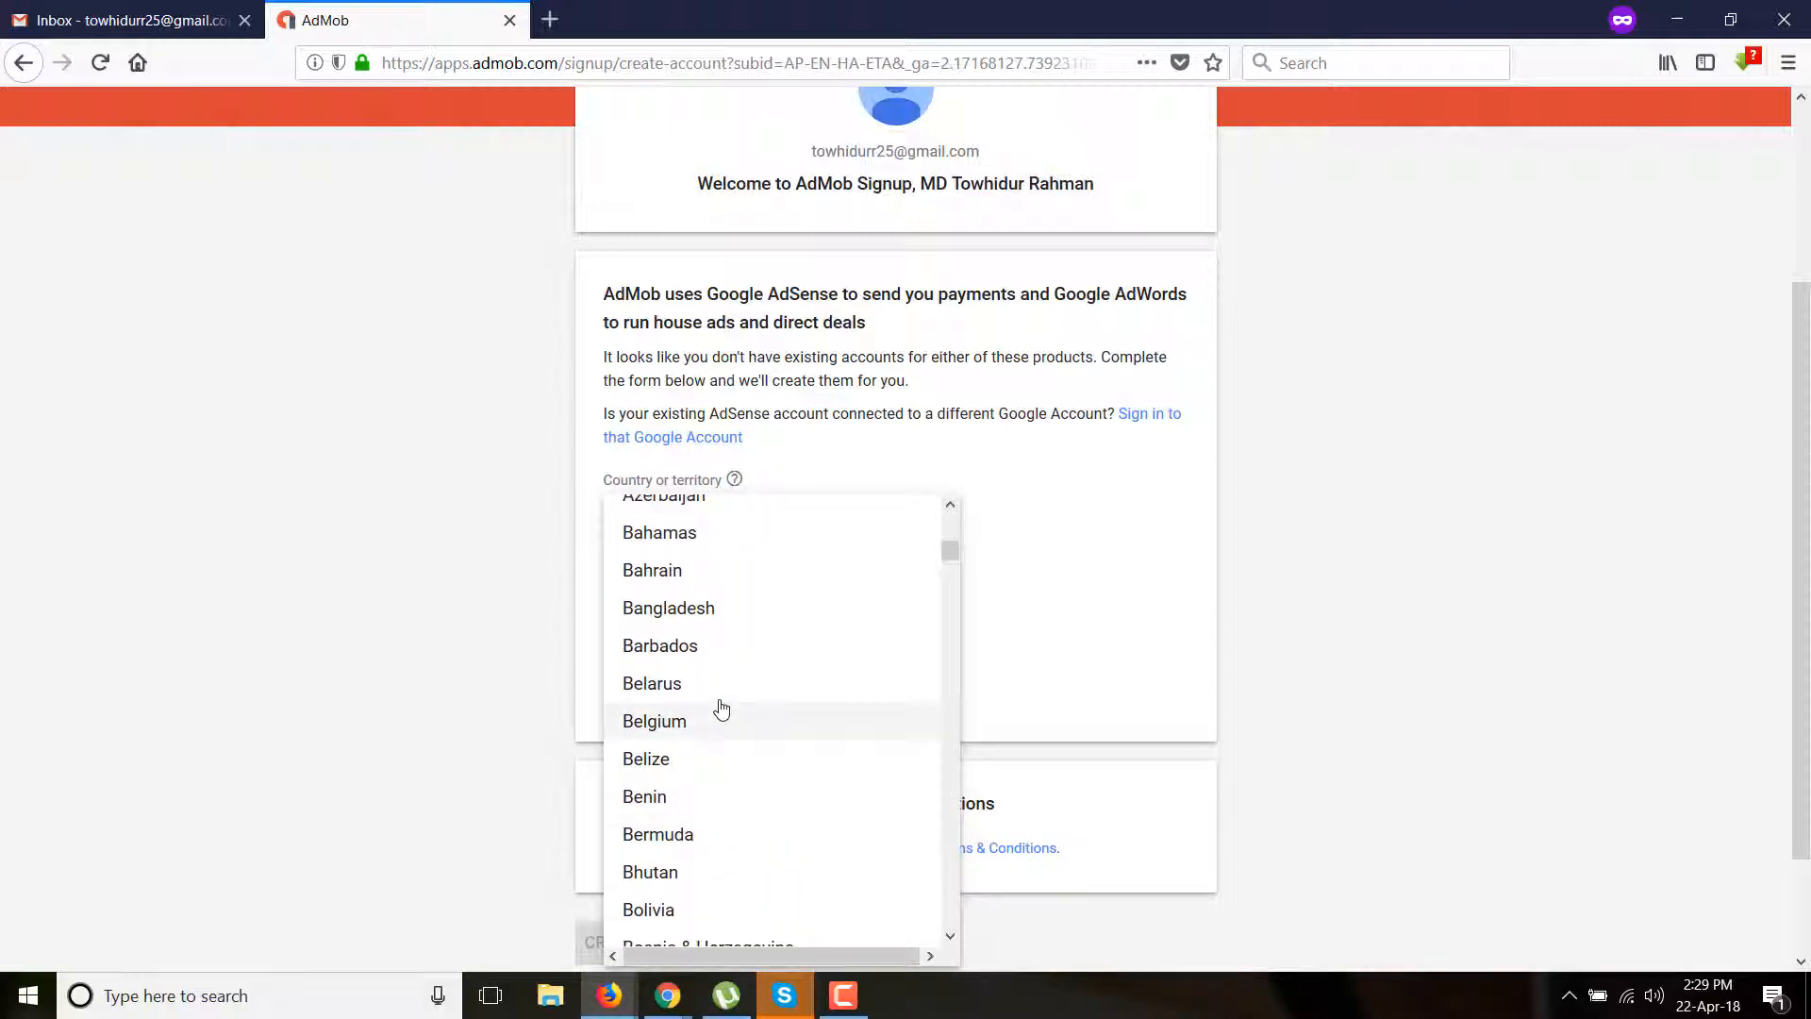
click(731, 630)
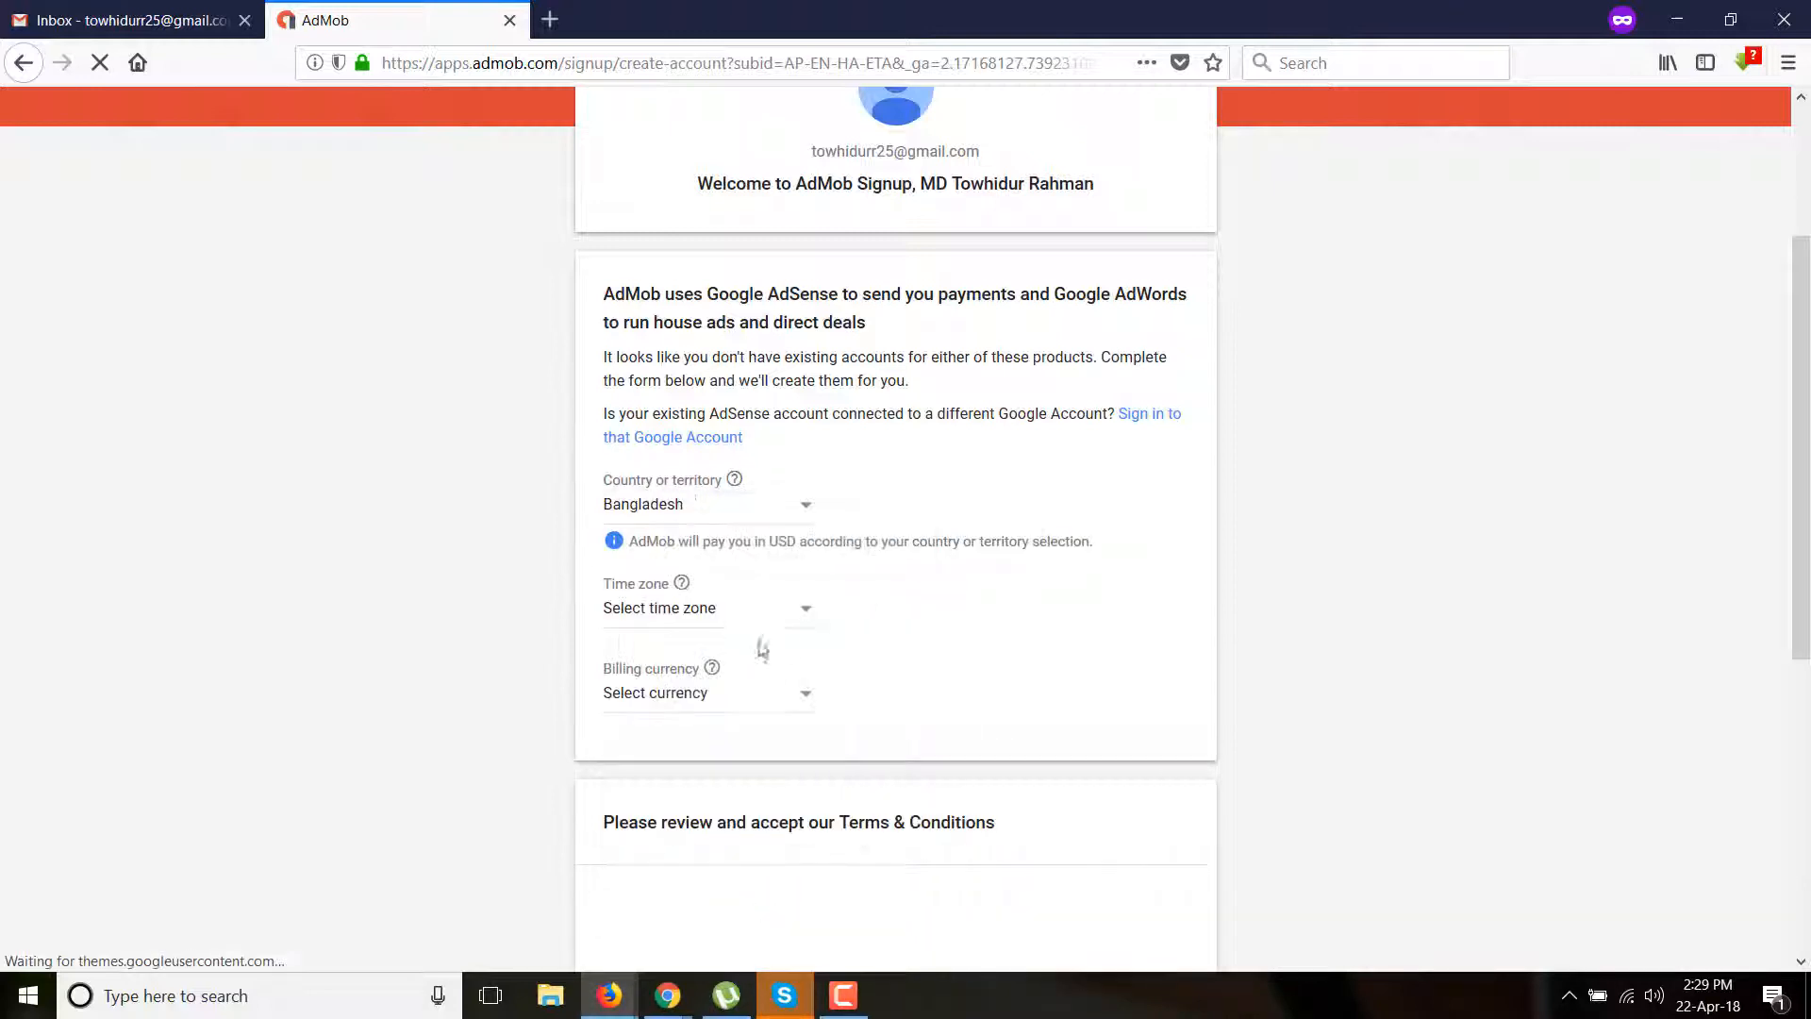
- Set the signup form's time zone to (UTC+06:00) Dhaka
click(803, 615)
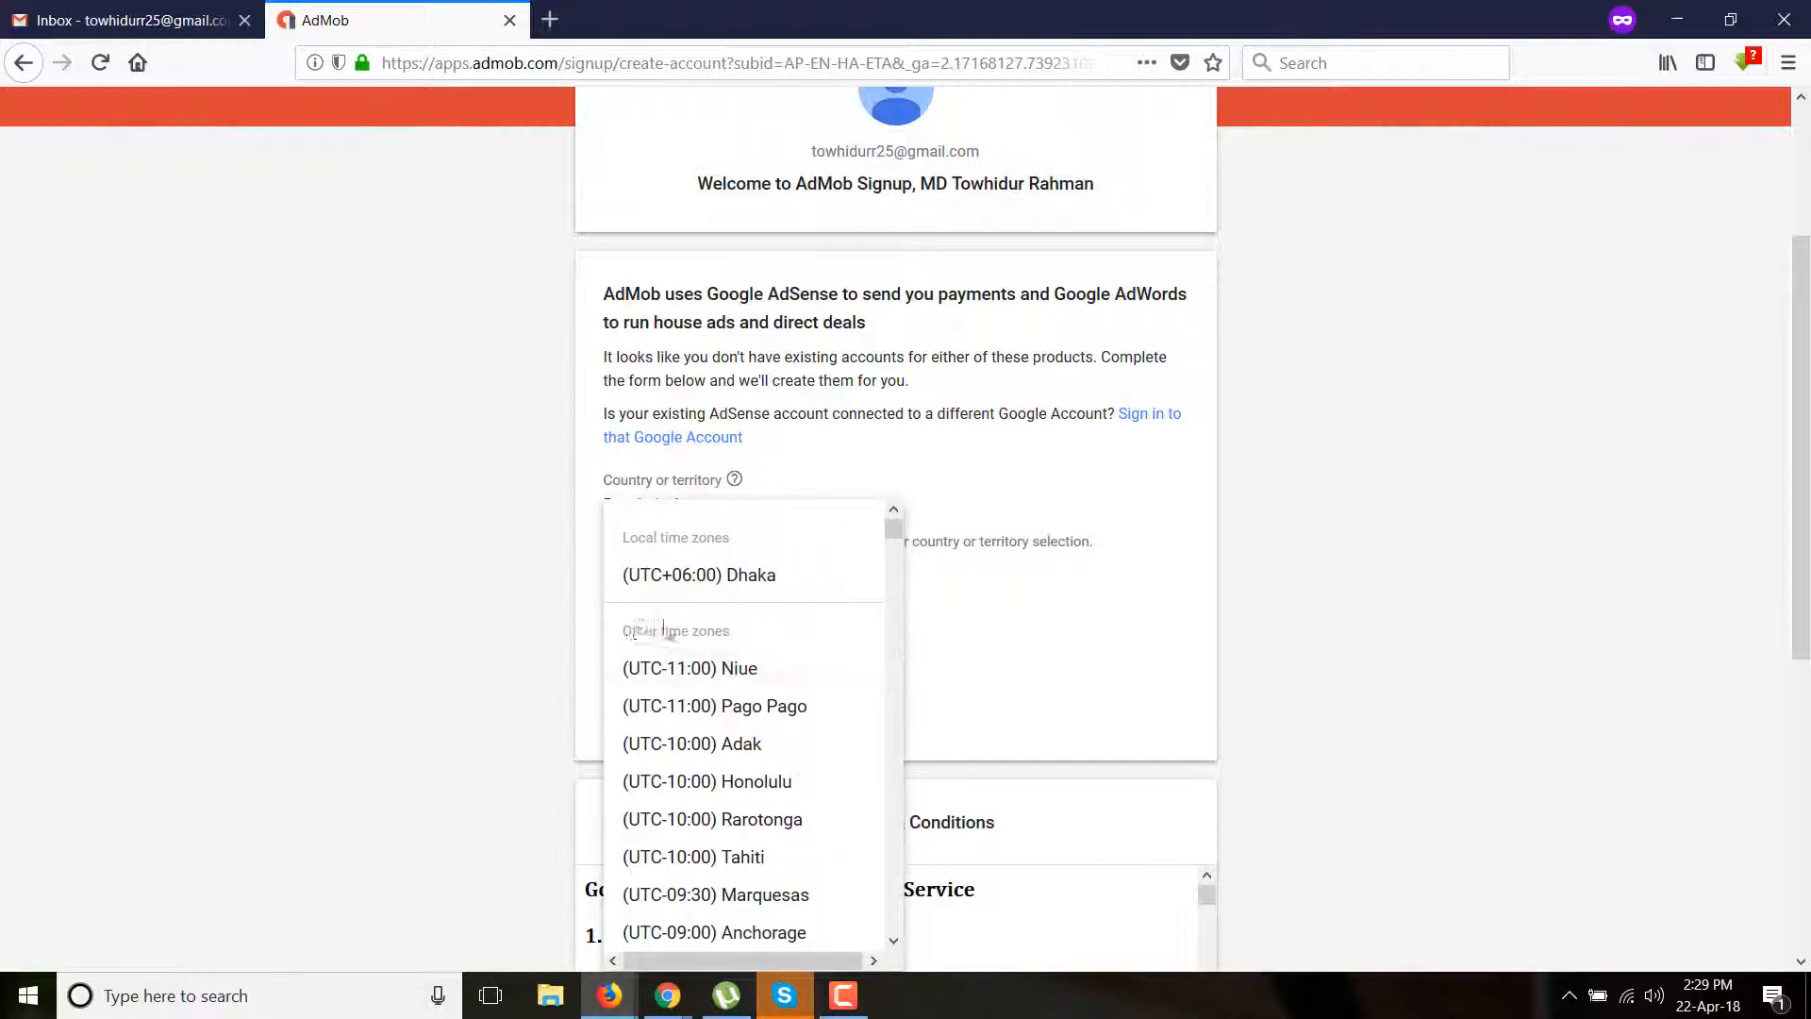
scroll(684, 659, down, 3)
scroll(684, 659, down, 3)
scroll(684, 658, up, 7)
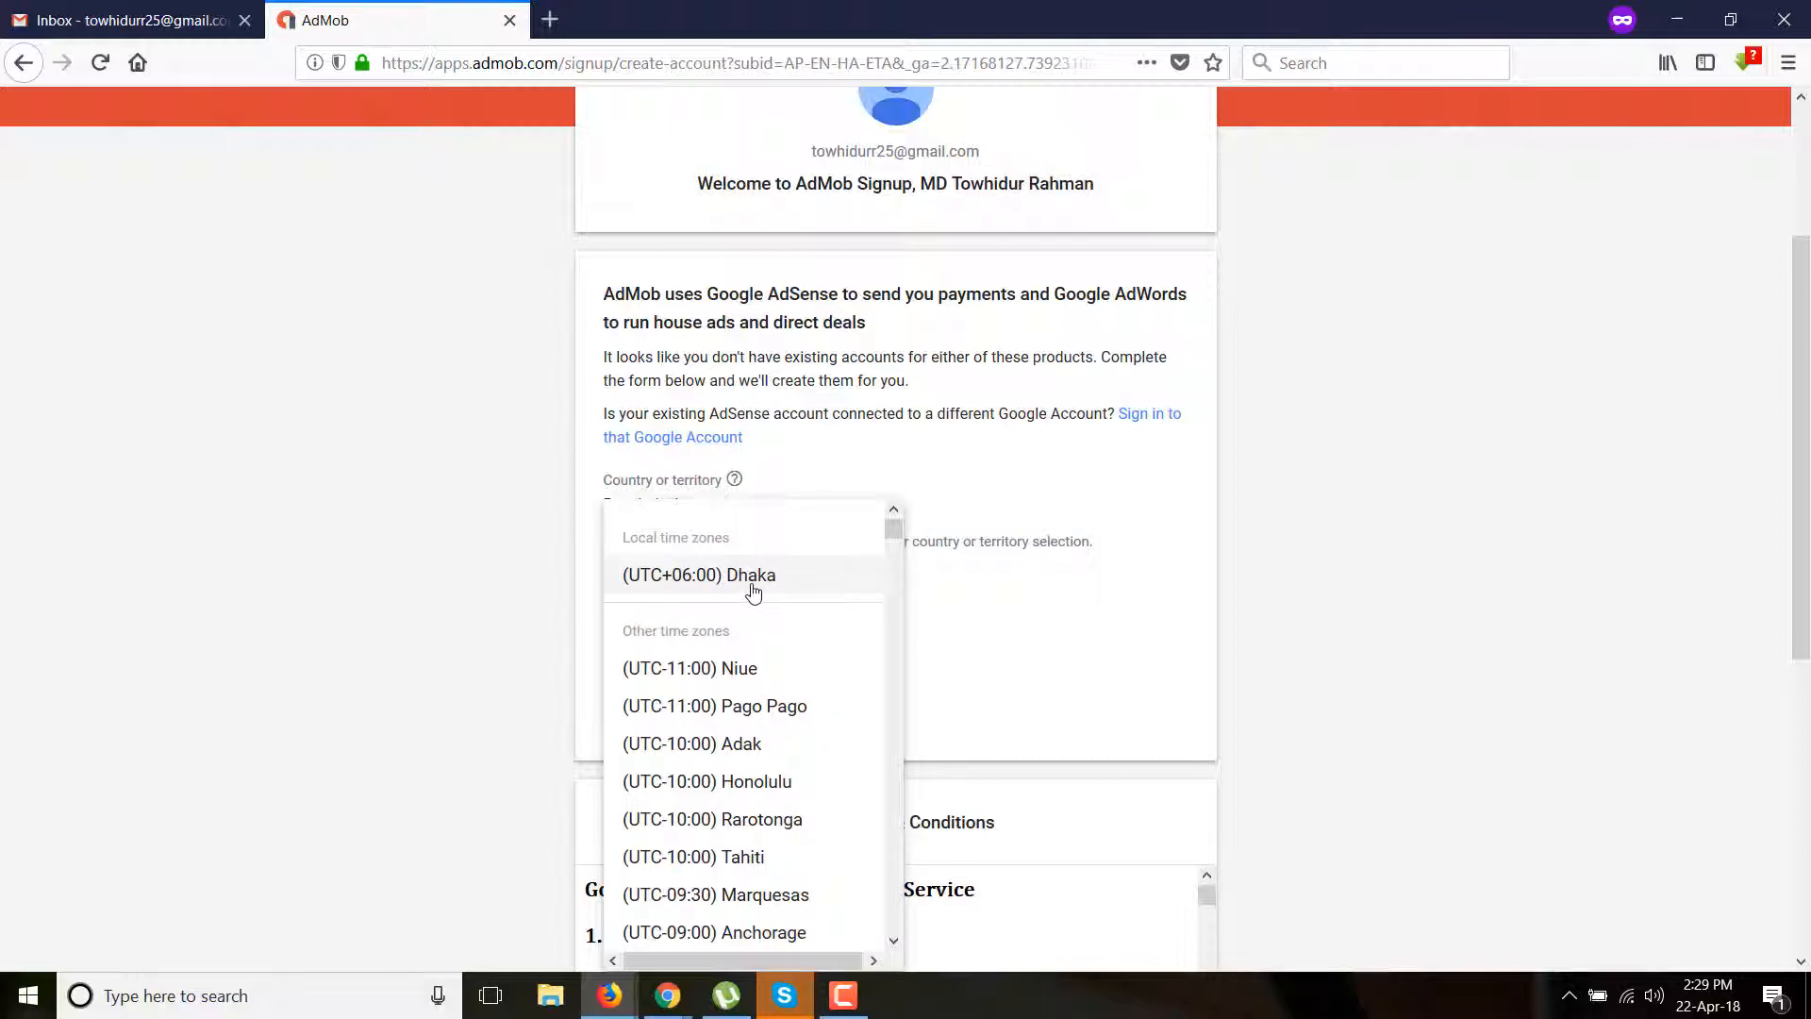
click(754, 577)
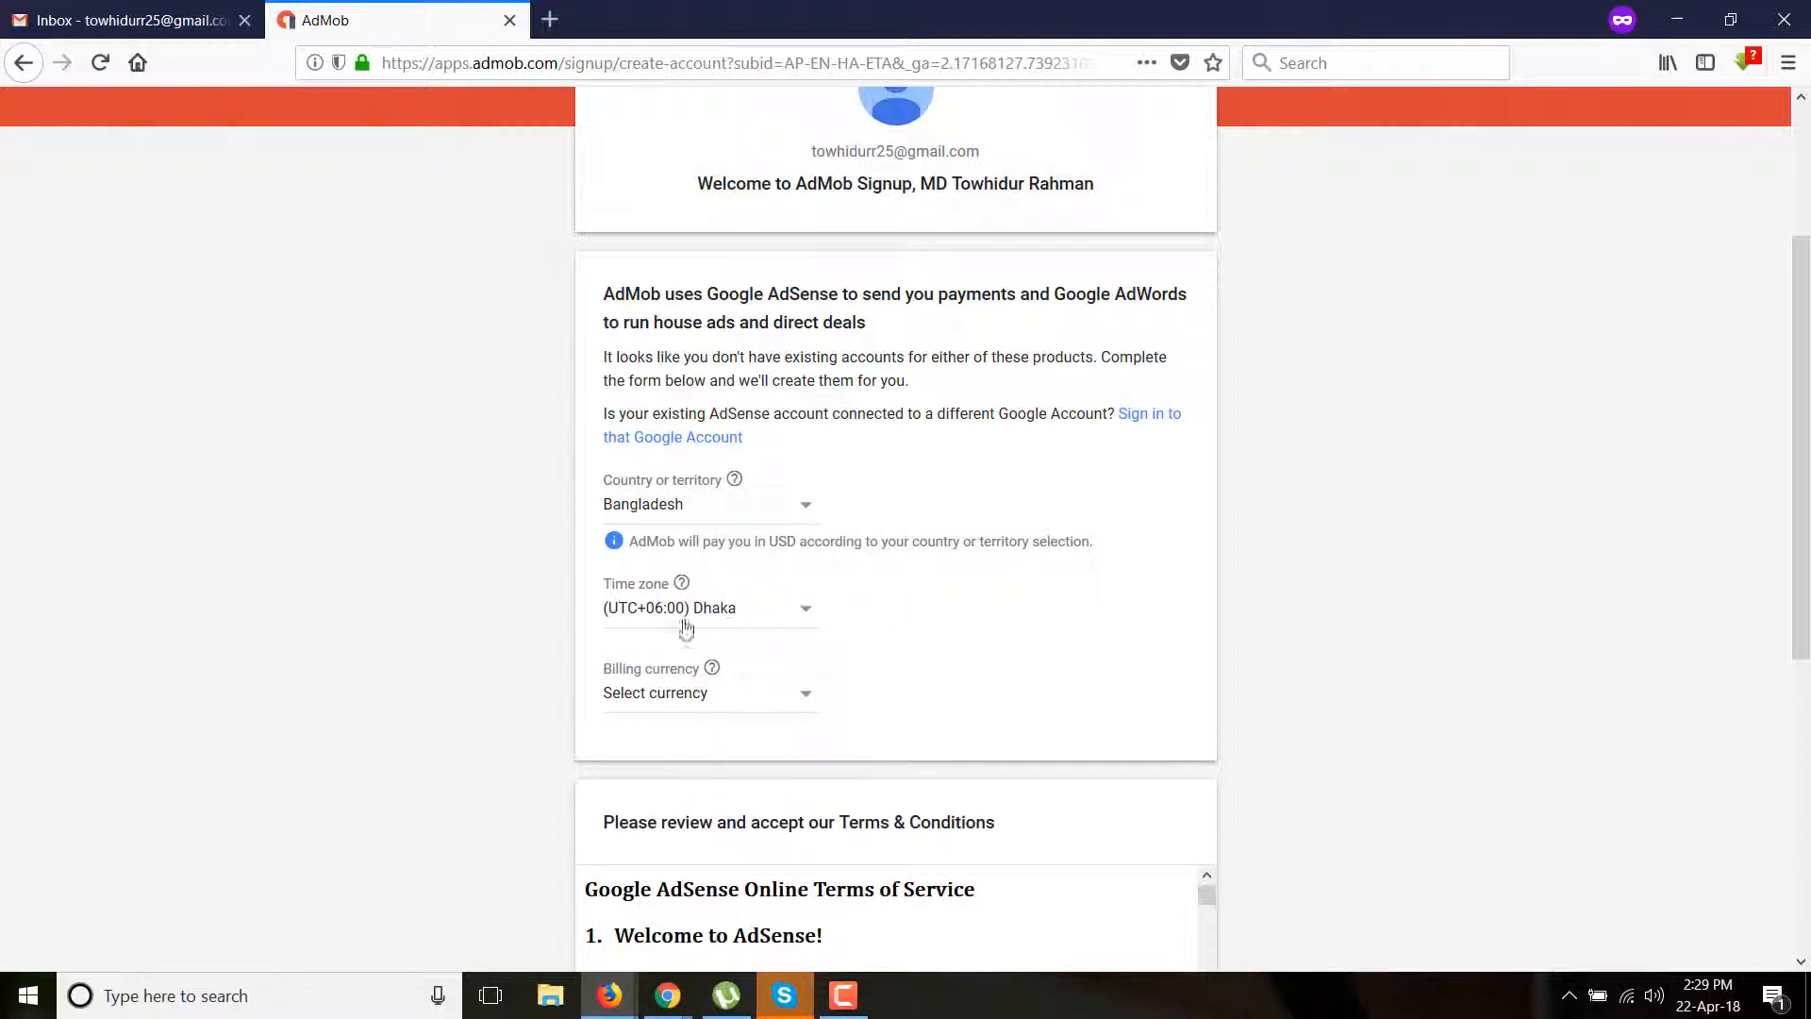
- Choose US Dollar (USD $) as the billing currency for the new account
click(797, 704)
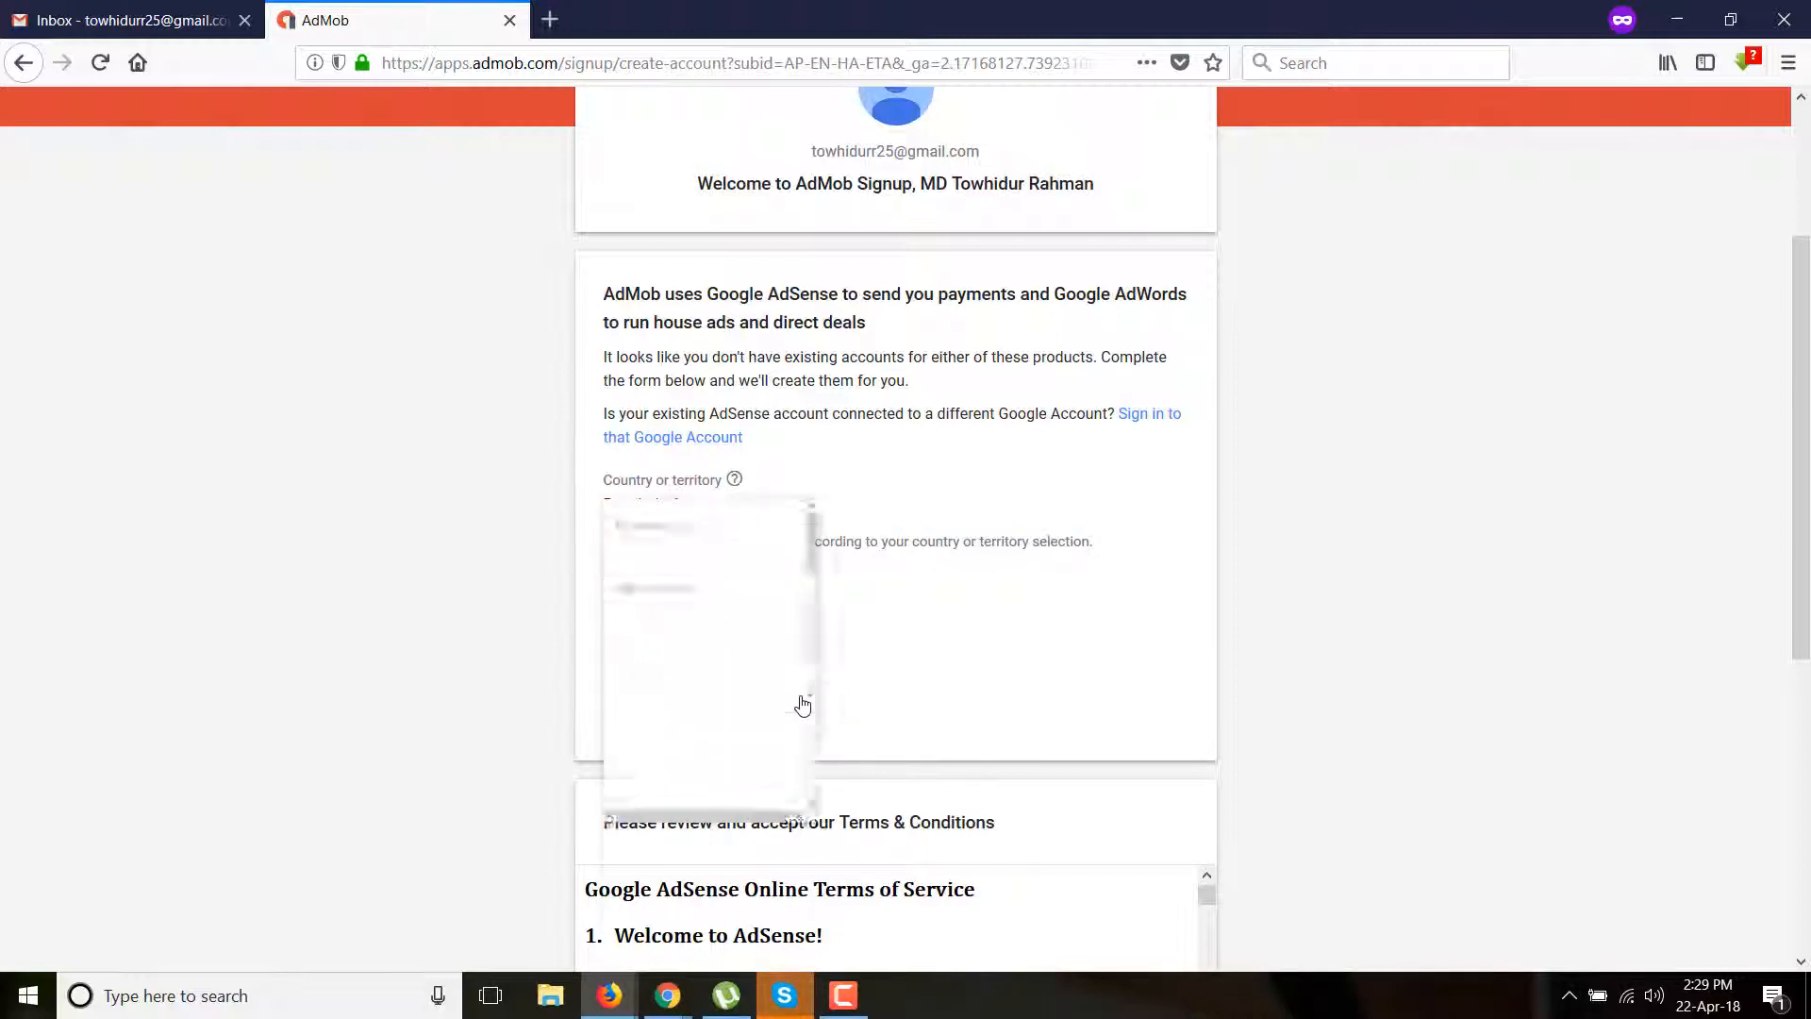
scroll(763, 694, down, 10)
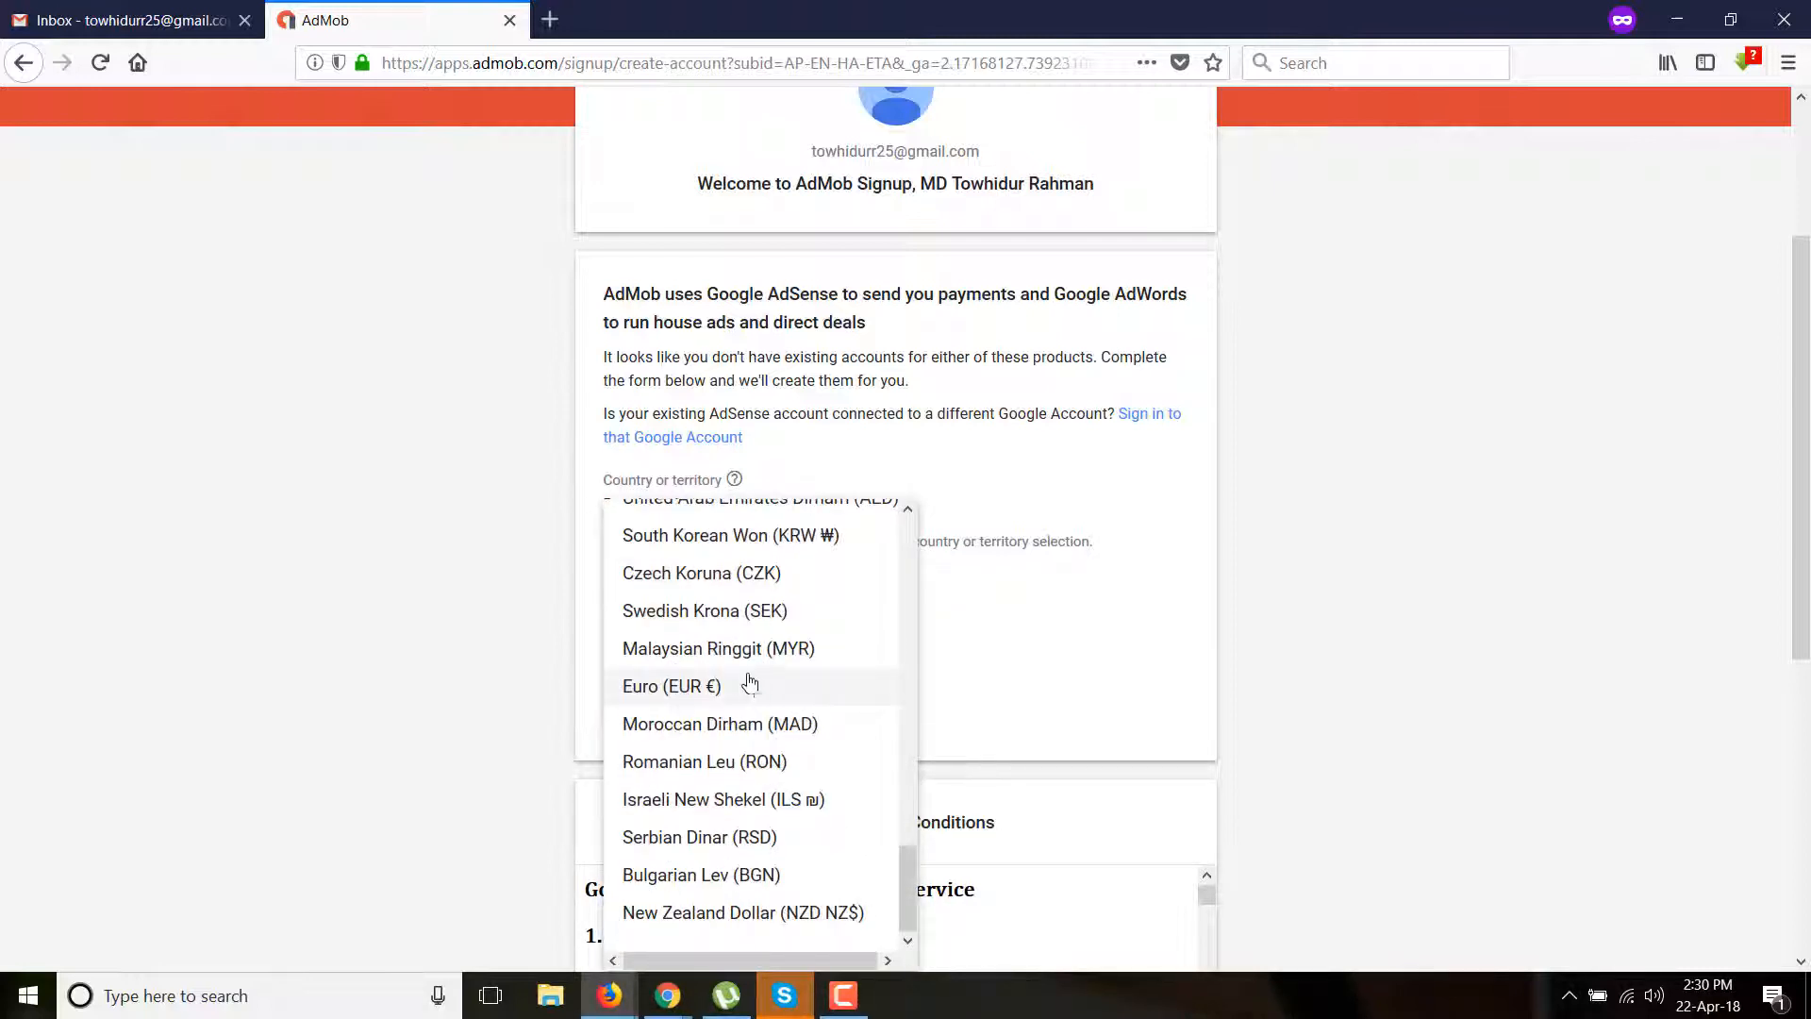
scroll(750, 696, up, 10)
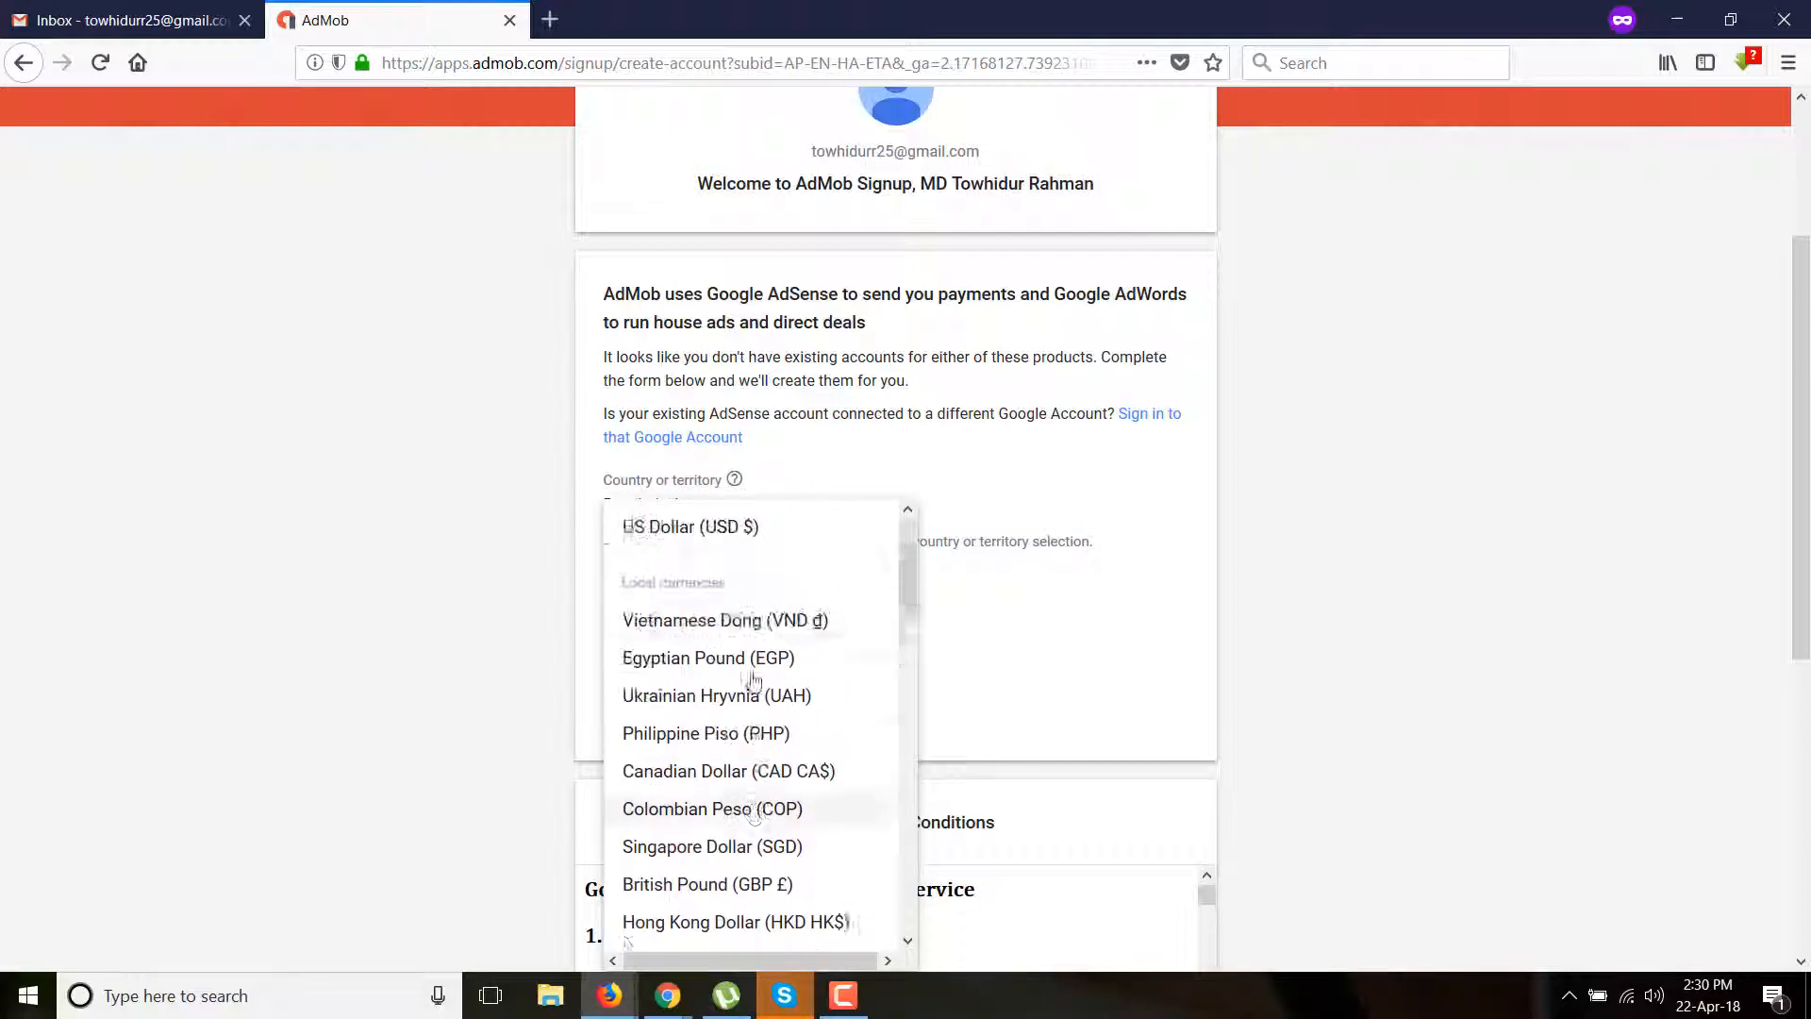
scroll(762, 687, down, 5)
scroll(762, 687, down, 6)
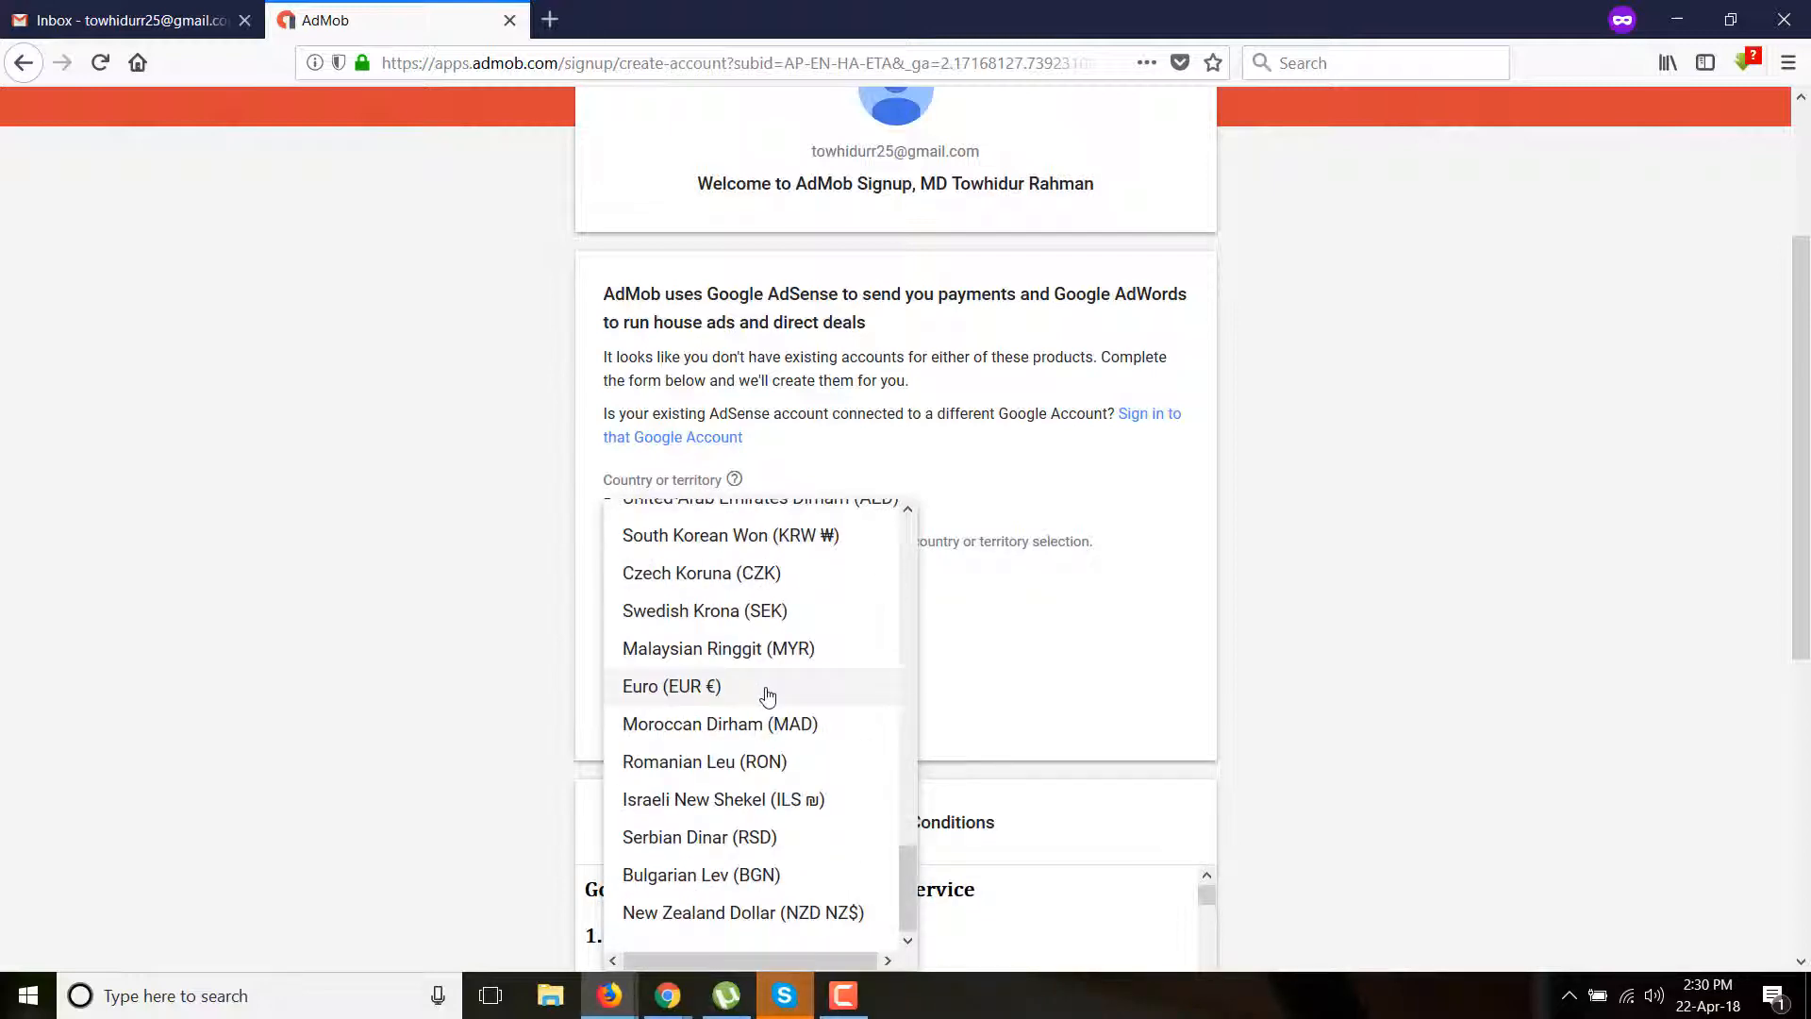
scroll(745, 754, up, 9)
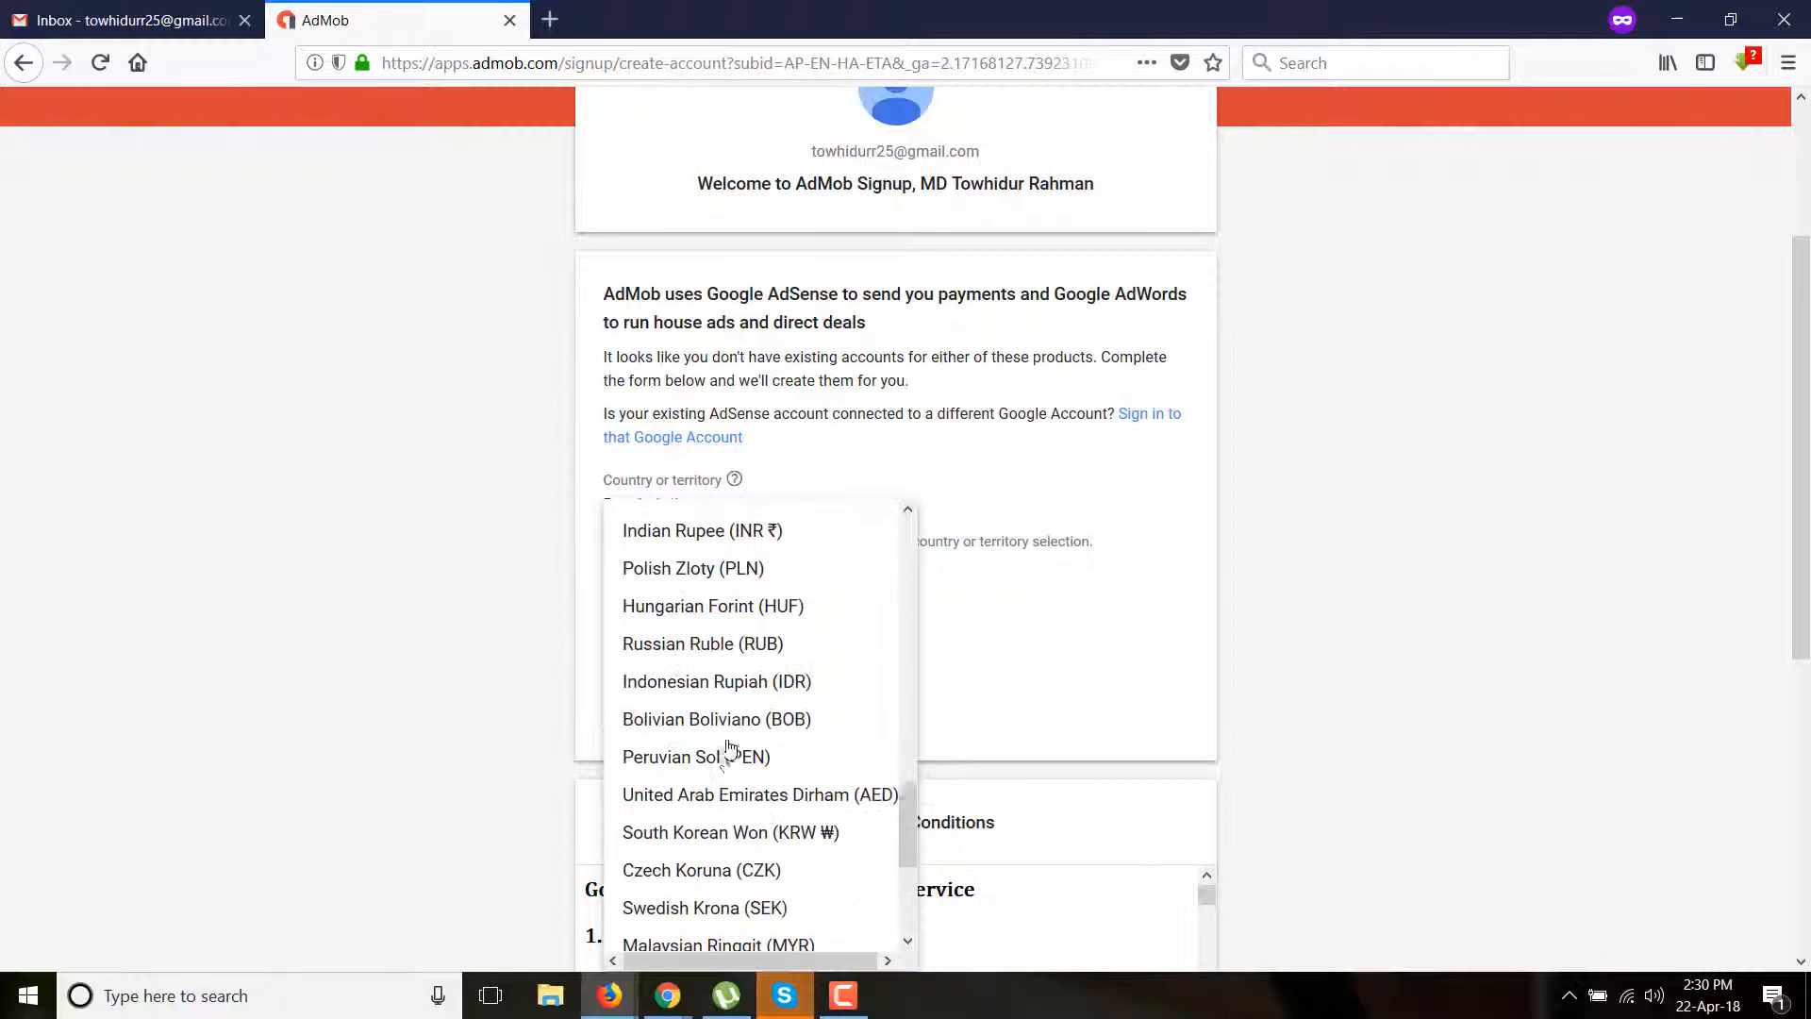
scroll(755, 698, up, 3)
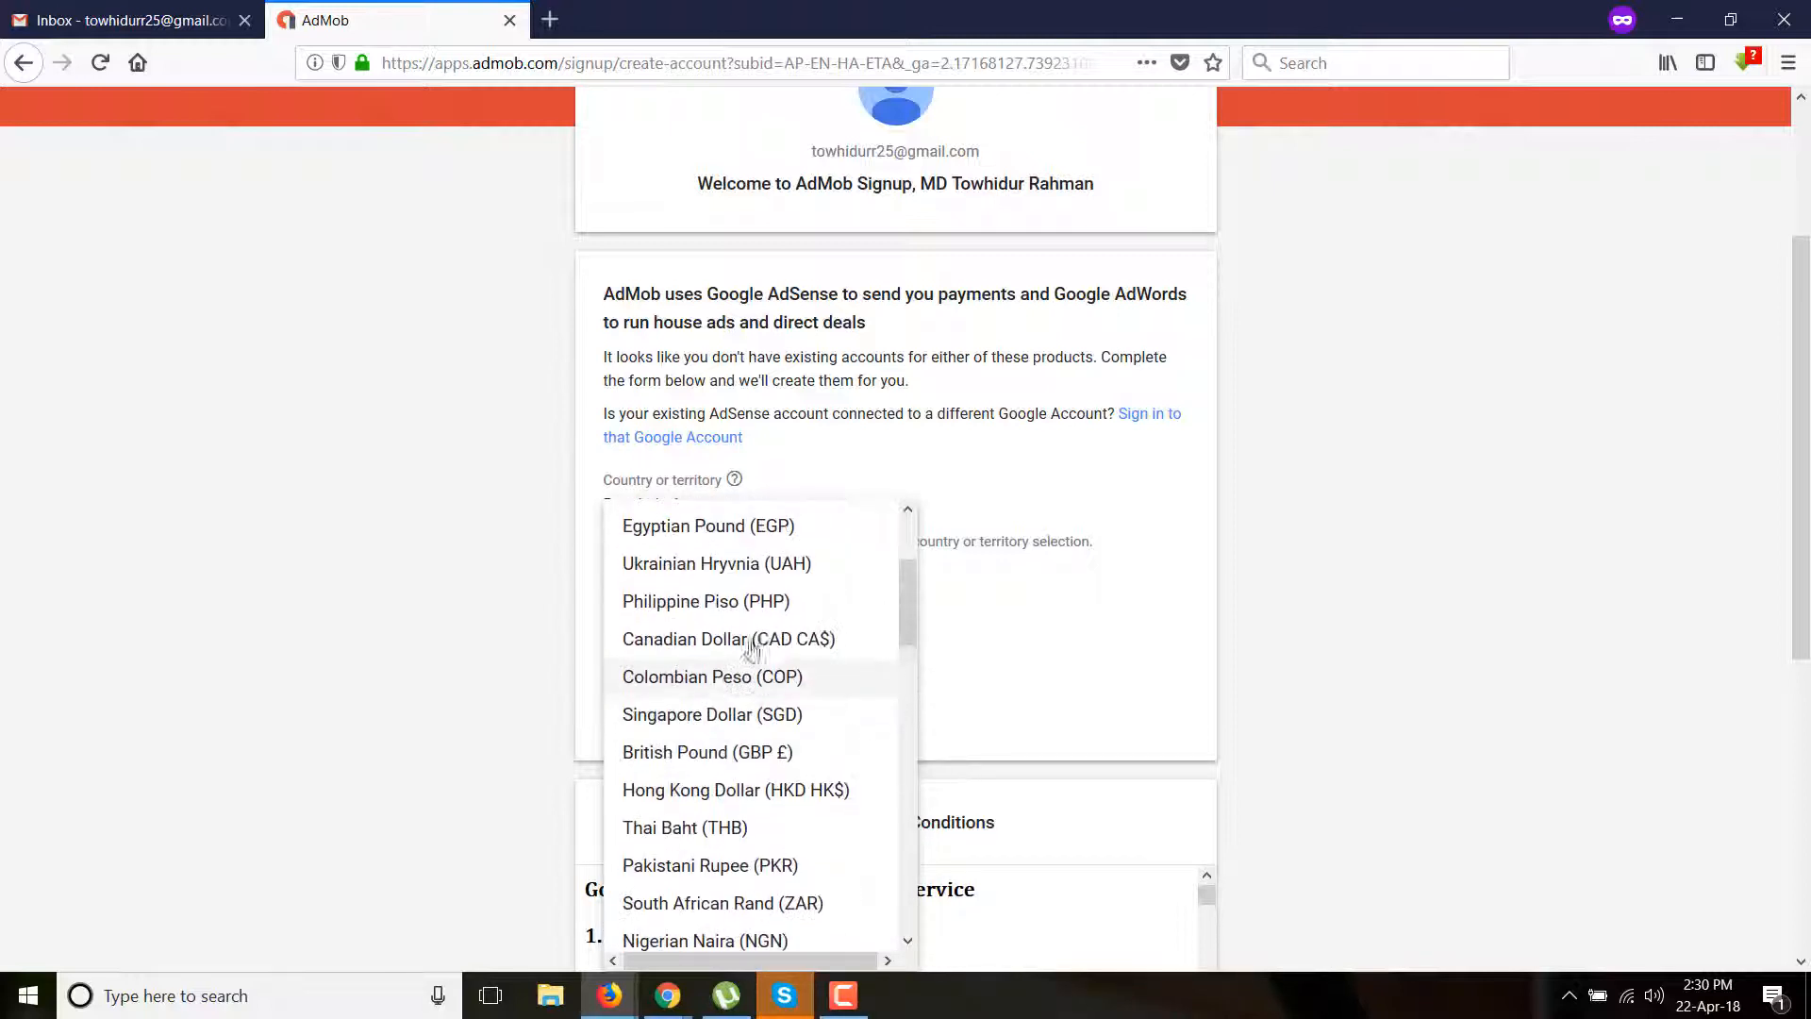
scroll(762, 672, up, 4)
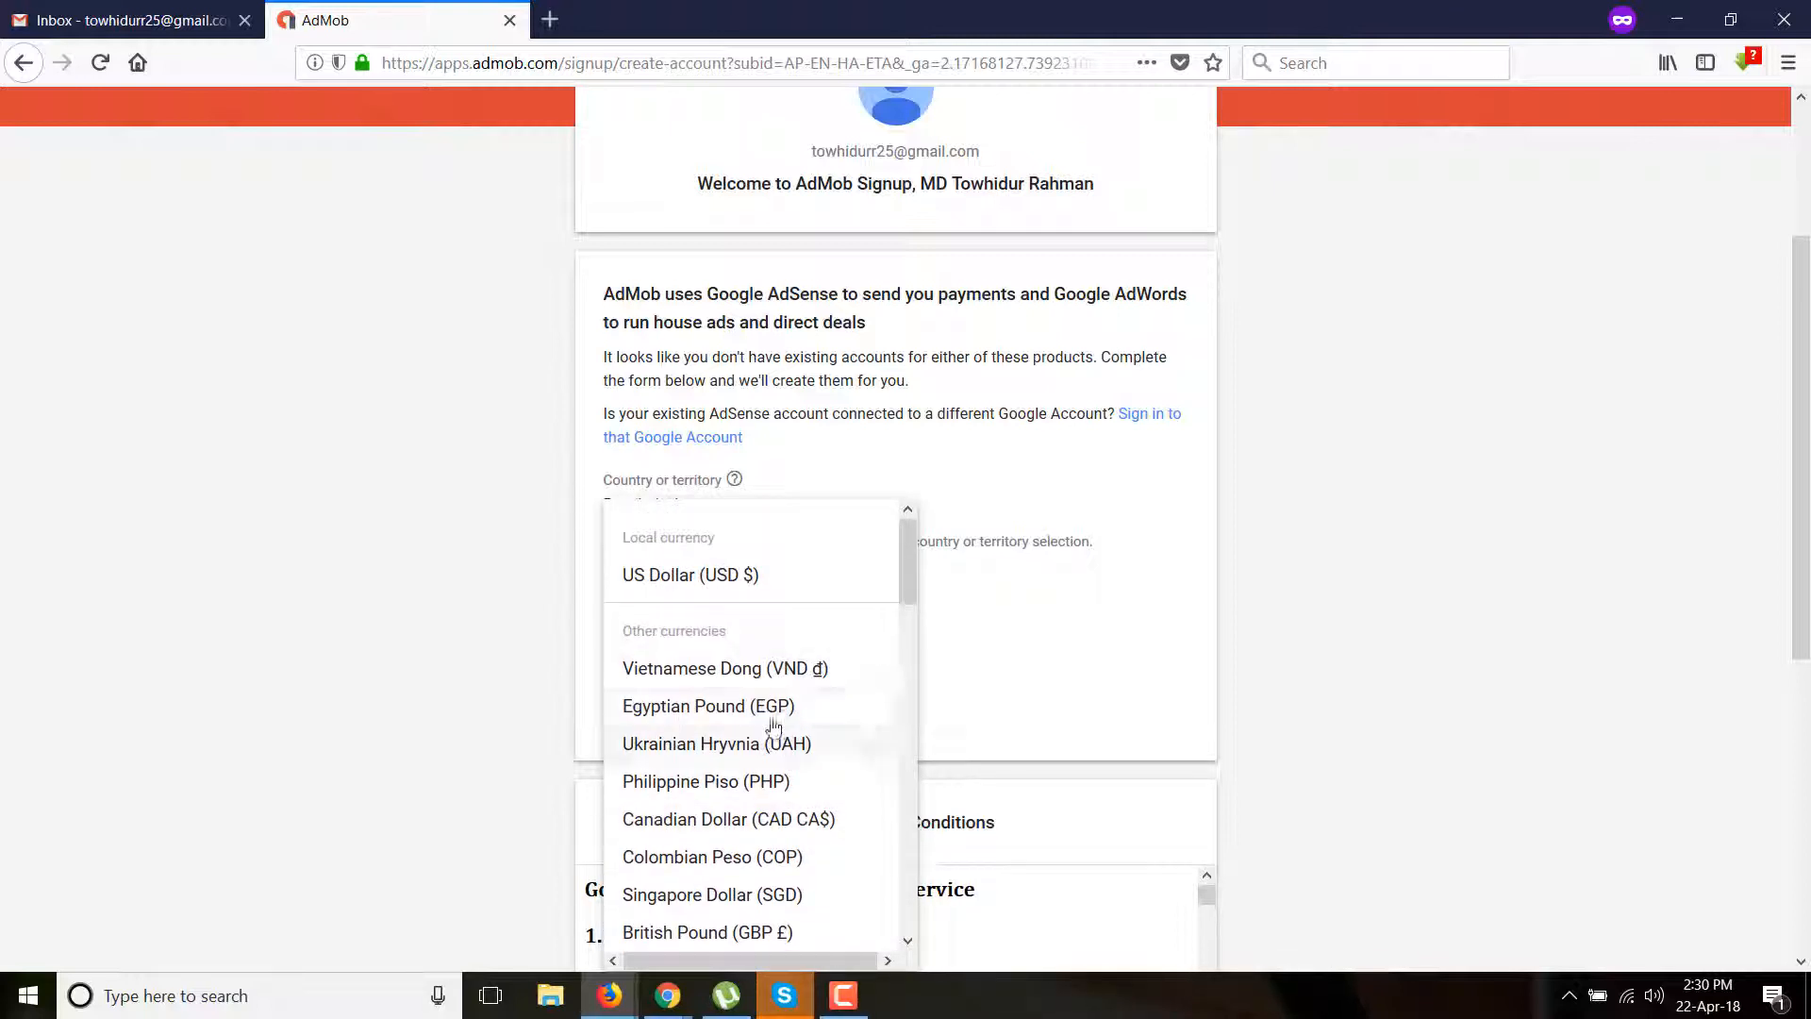
click(752, 587)
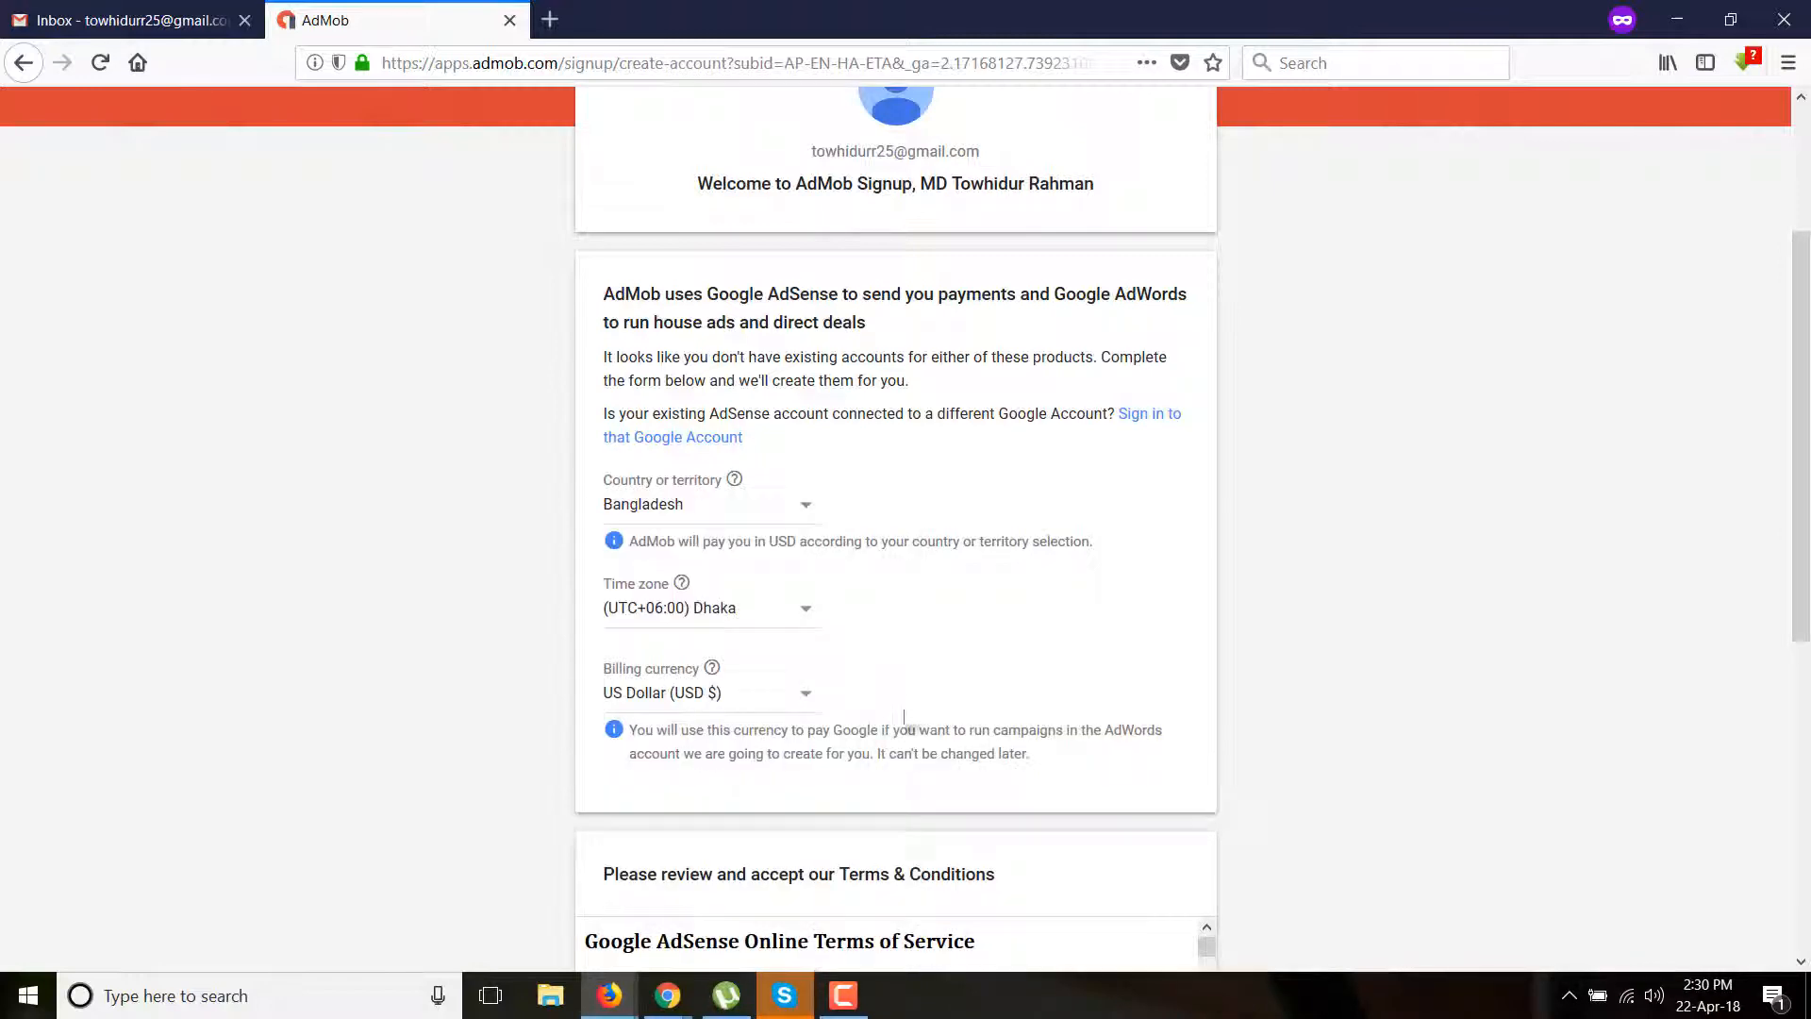
- Agree to the AdSense Terms & Conditions and create the AdMob account
scroll(766, 750, down, 2)
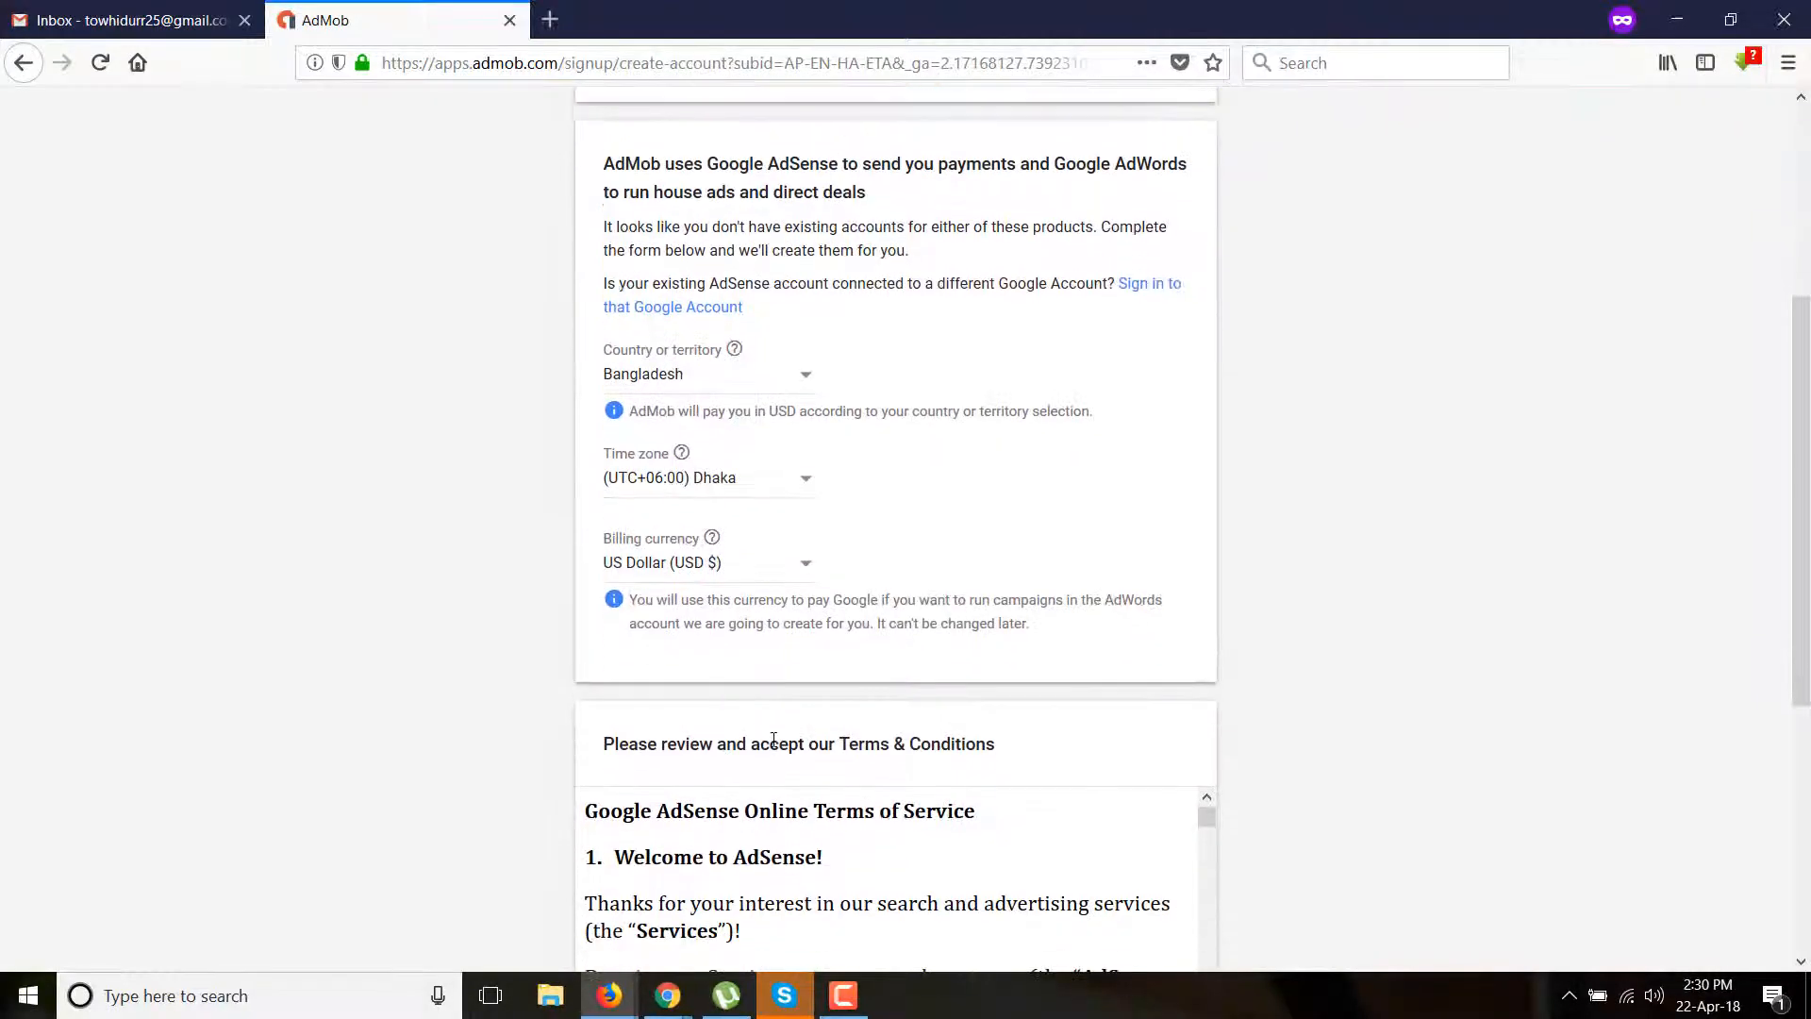
scroll(839, 720, down, 5)
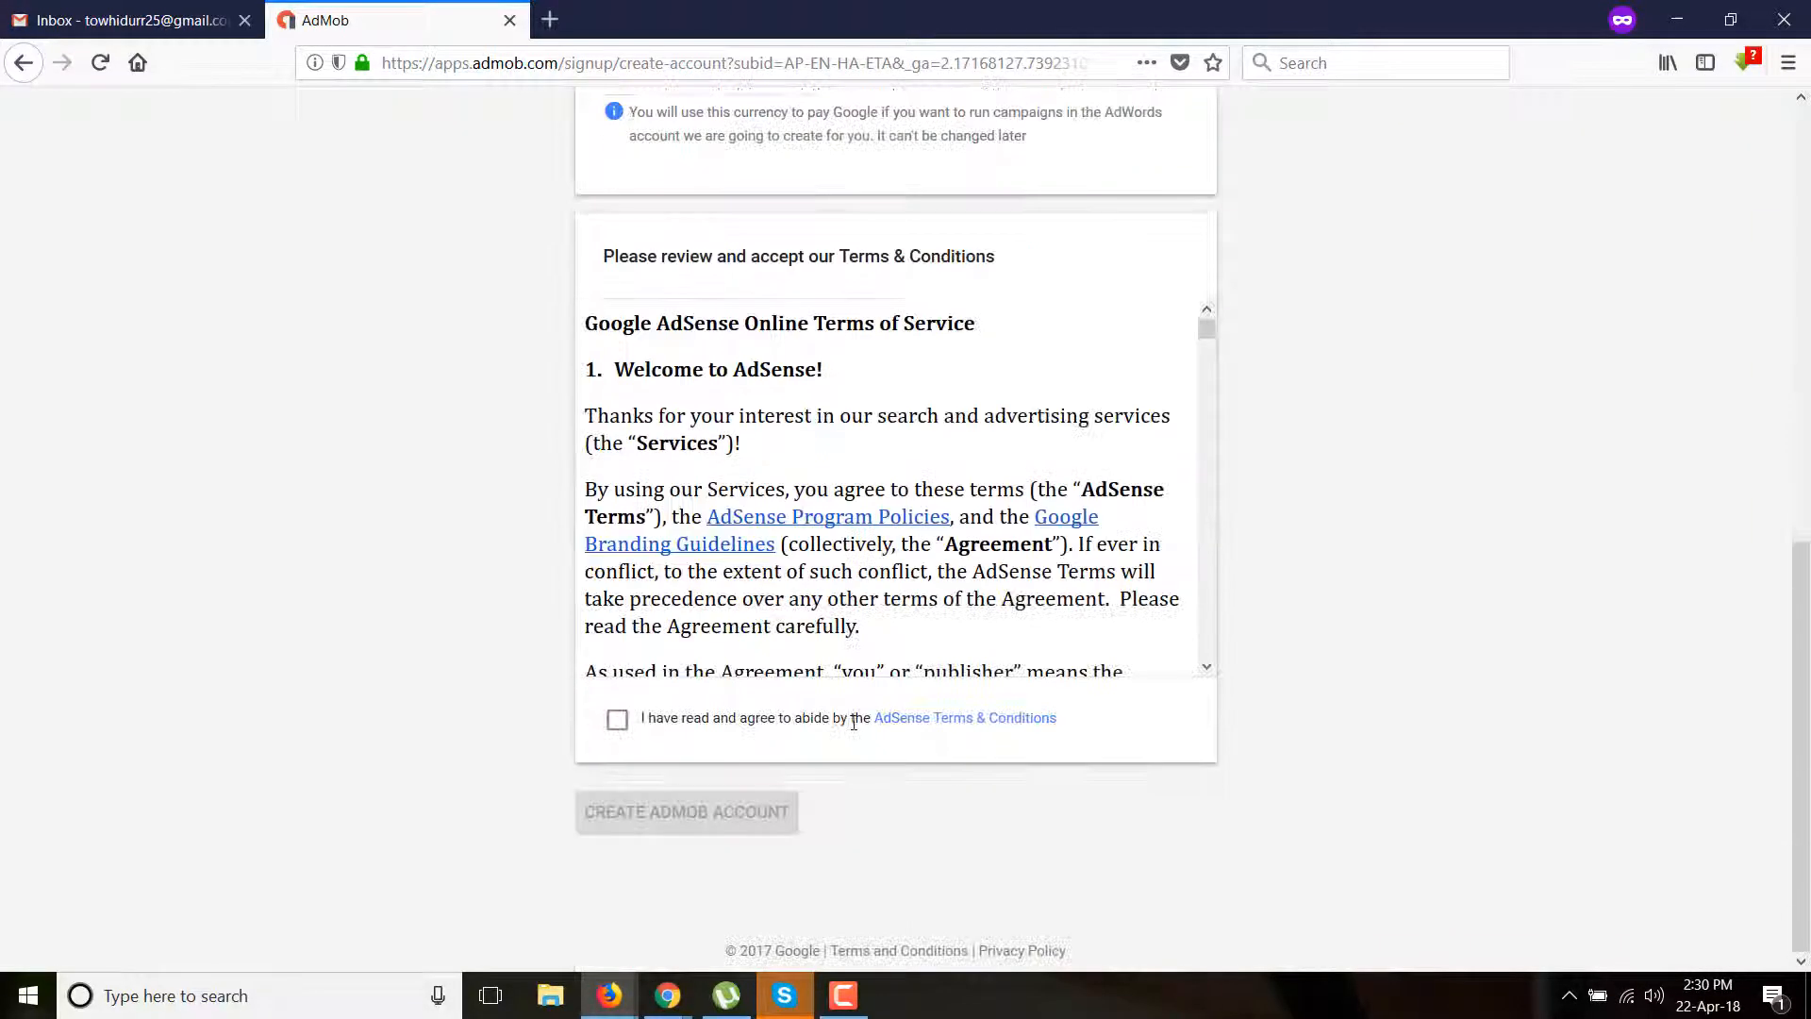
click(618, 721)
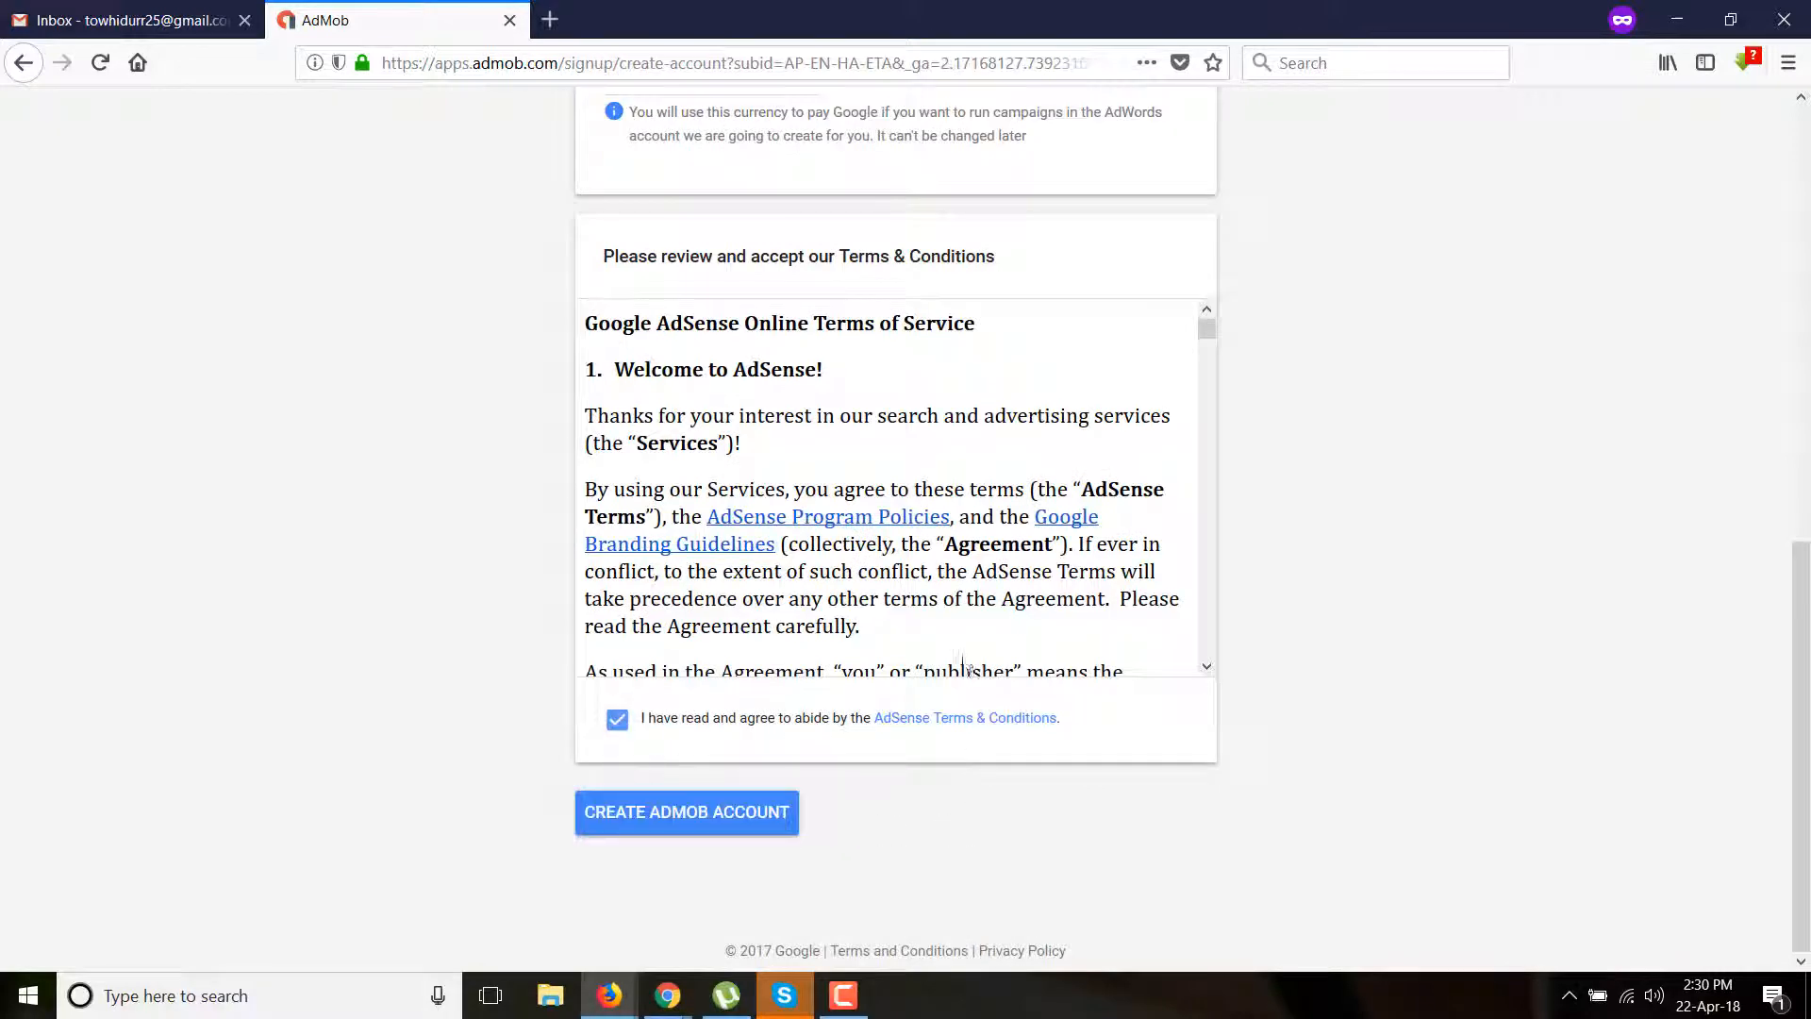
scroll(739, 412, up, 4)
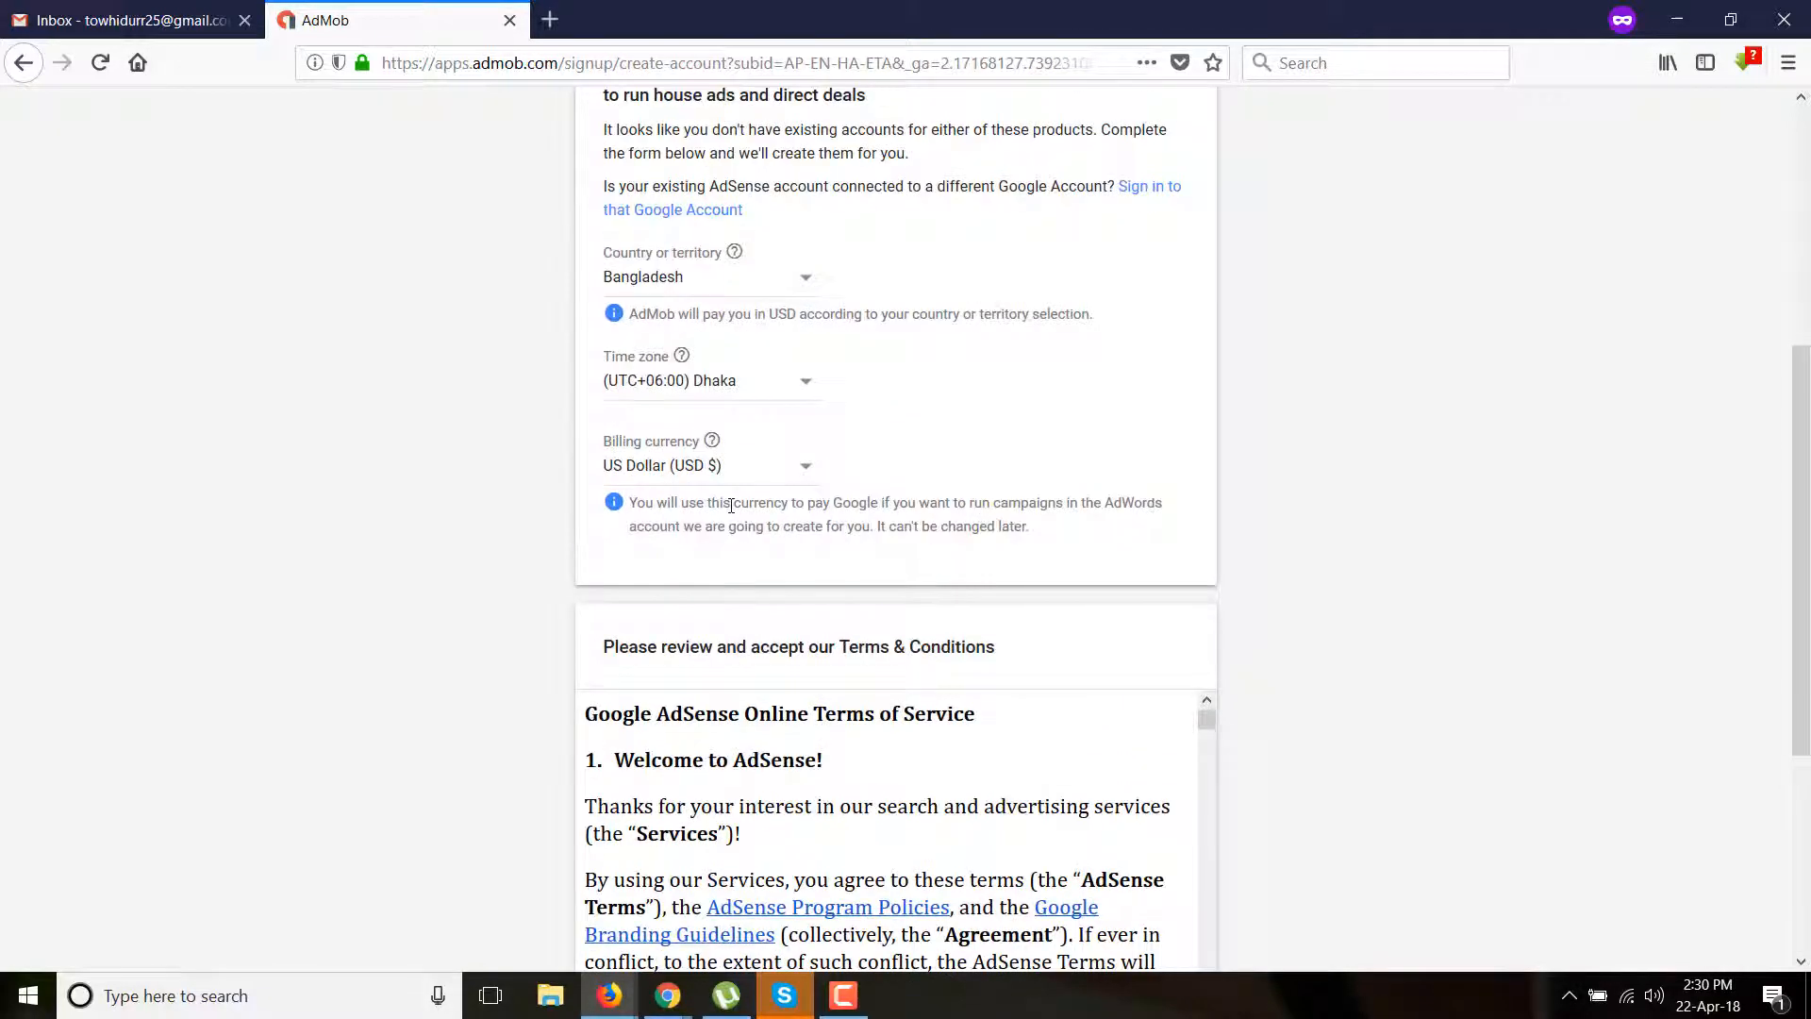
scroll(717, 750, down, 4)
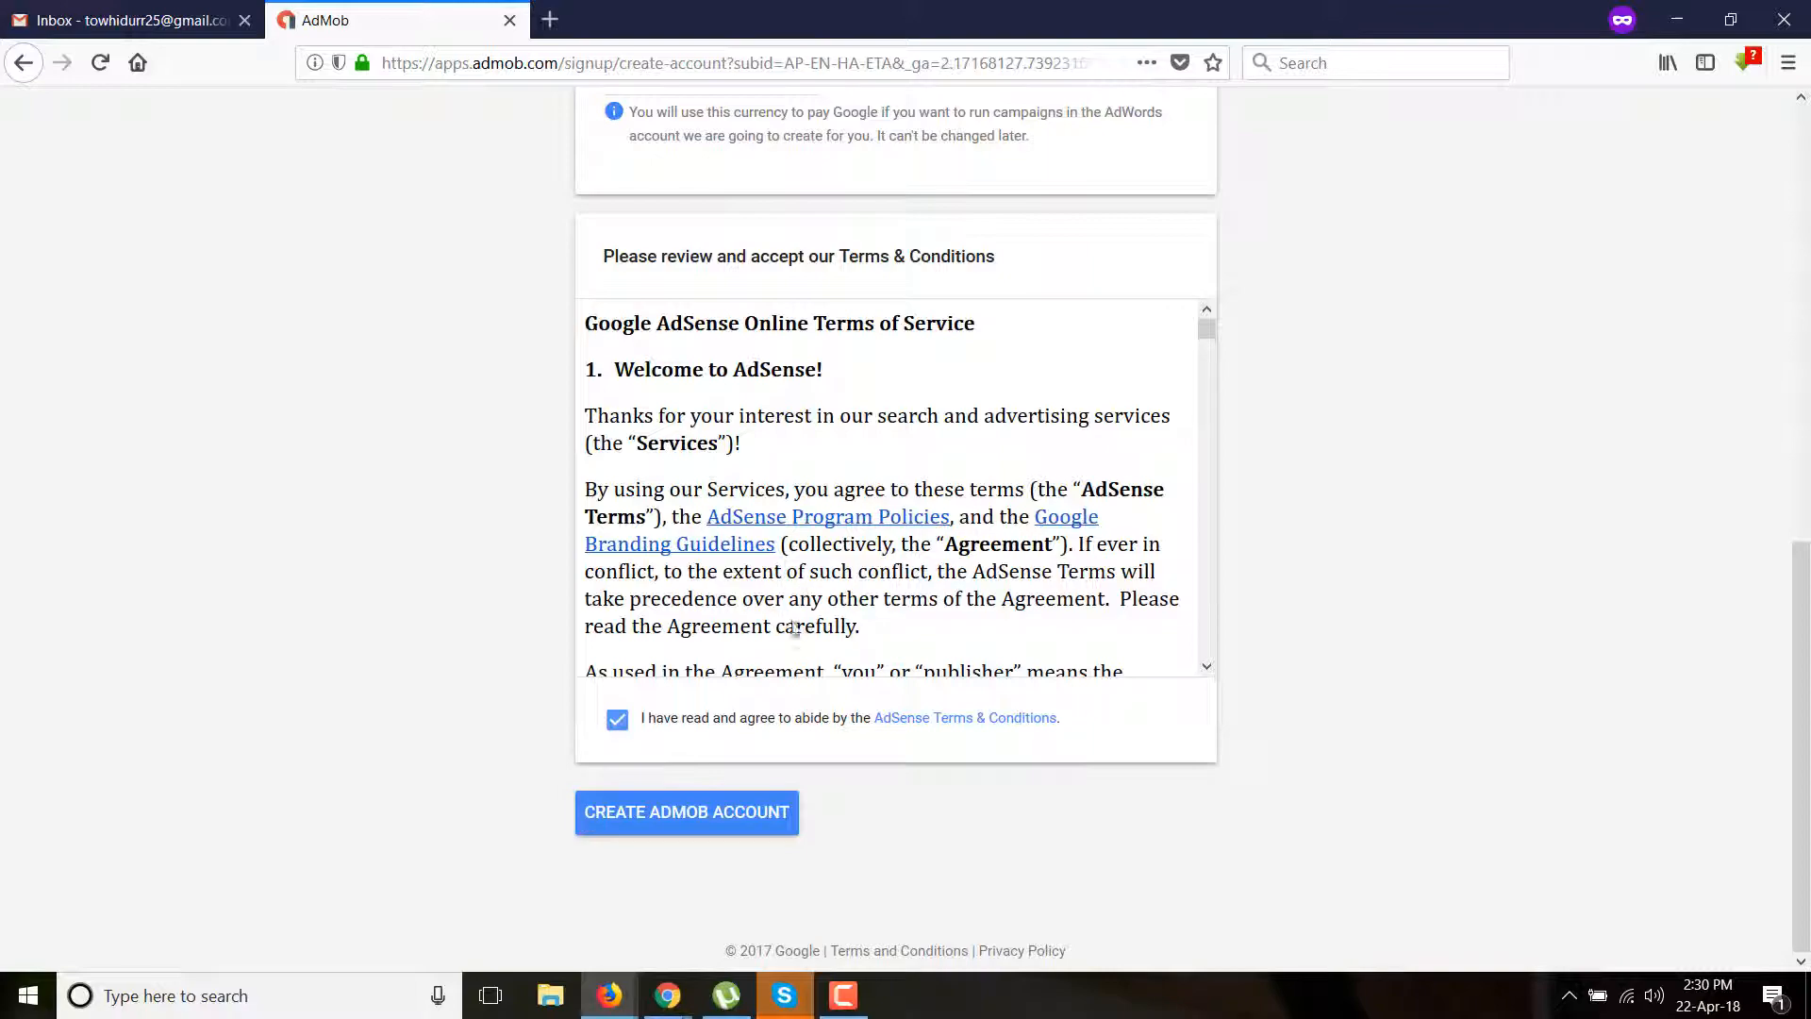
scroll(795, 631, down, 20)
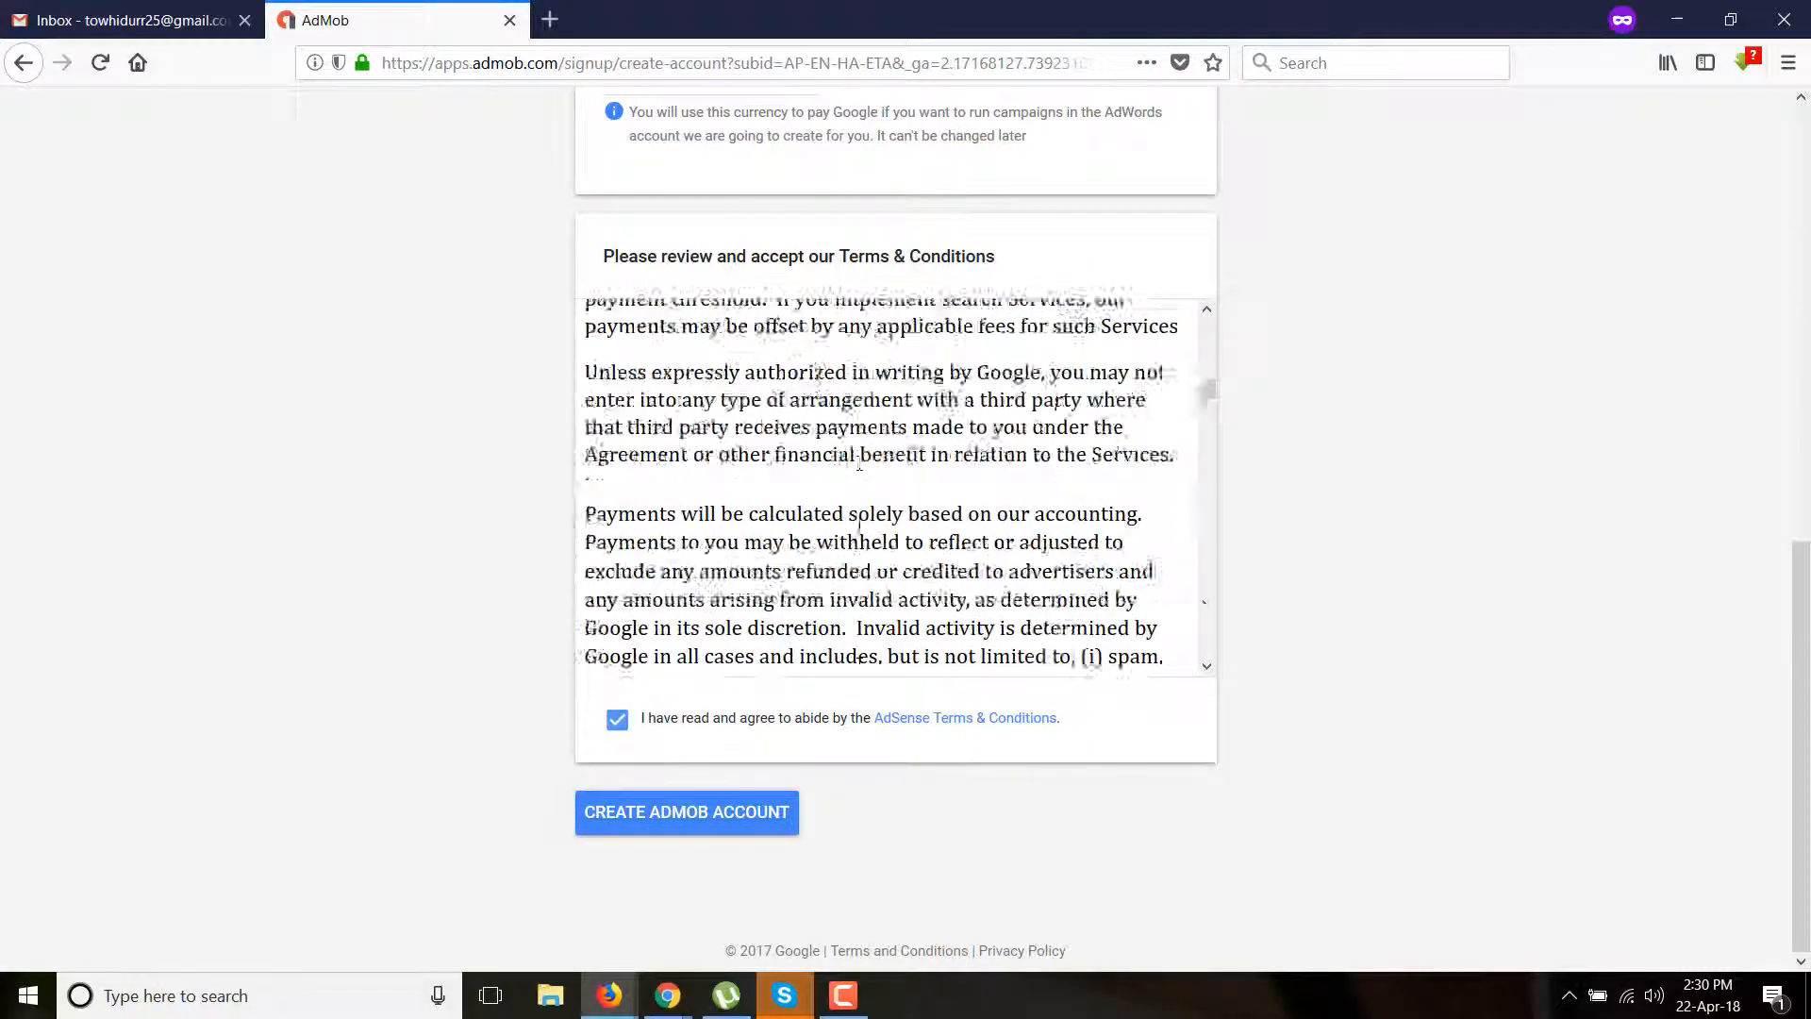
scroll(859, 464, down, 15)
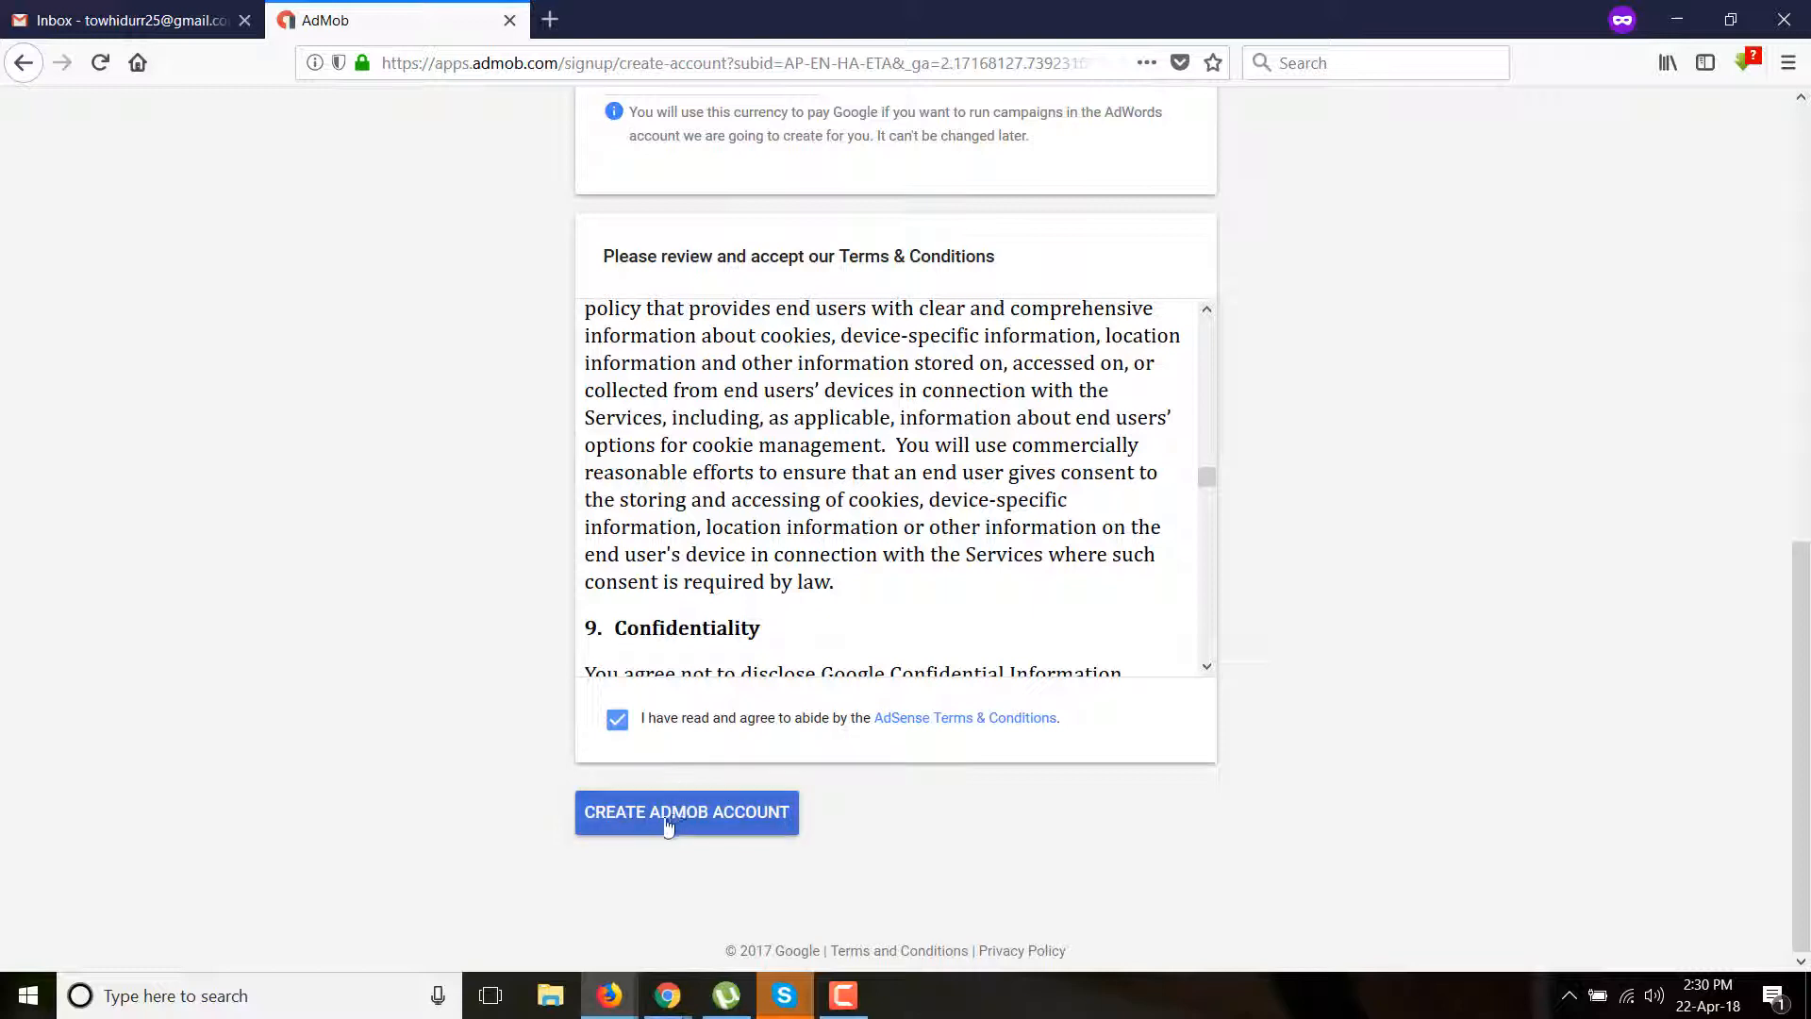
click(713, 817)
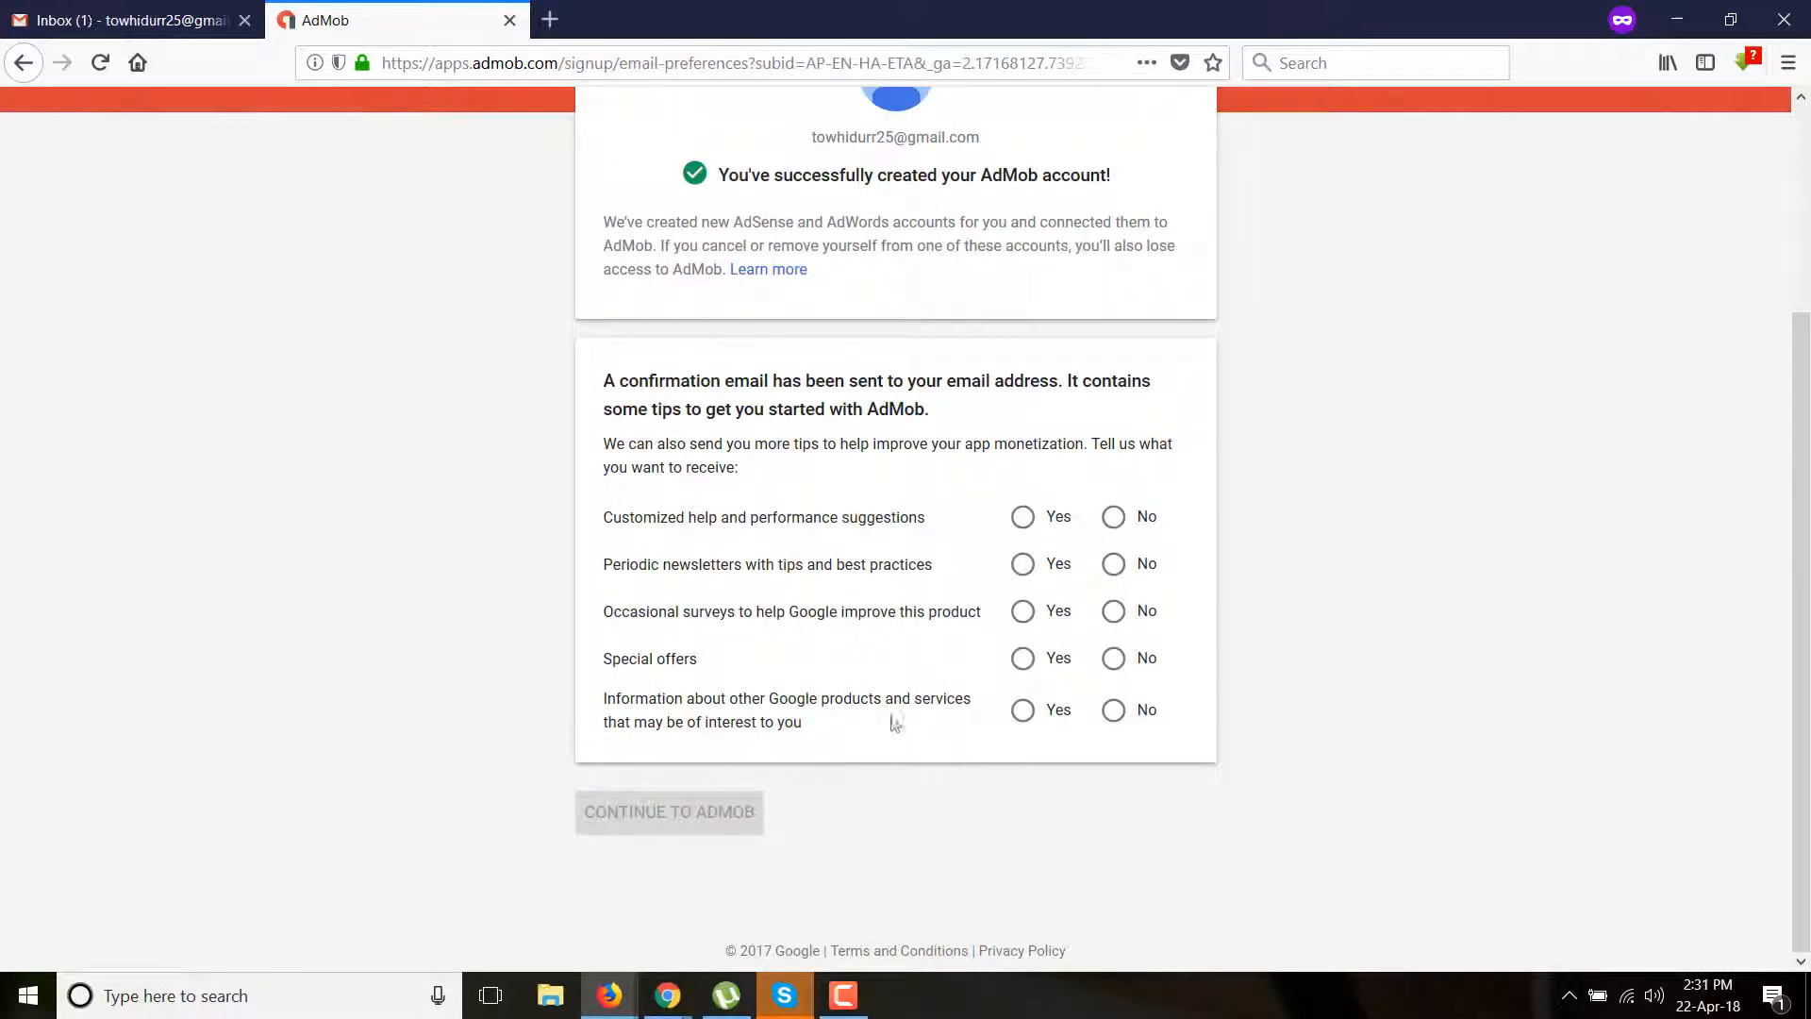
- Answer No to the first four email preferences and Yes to information about other Google products and services
scroll(878, 622, up, 3)
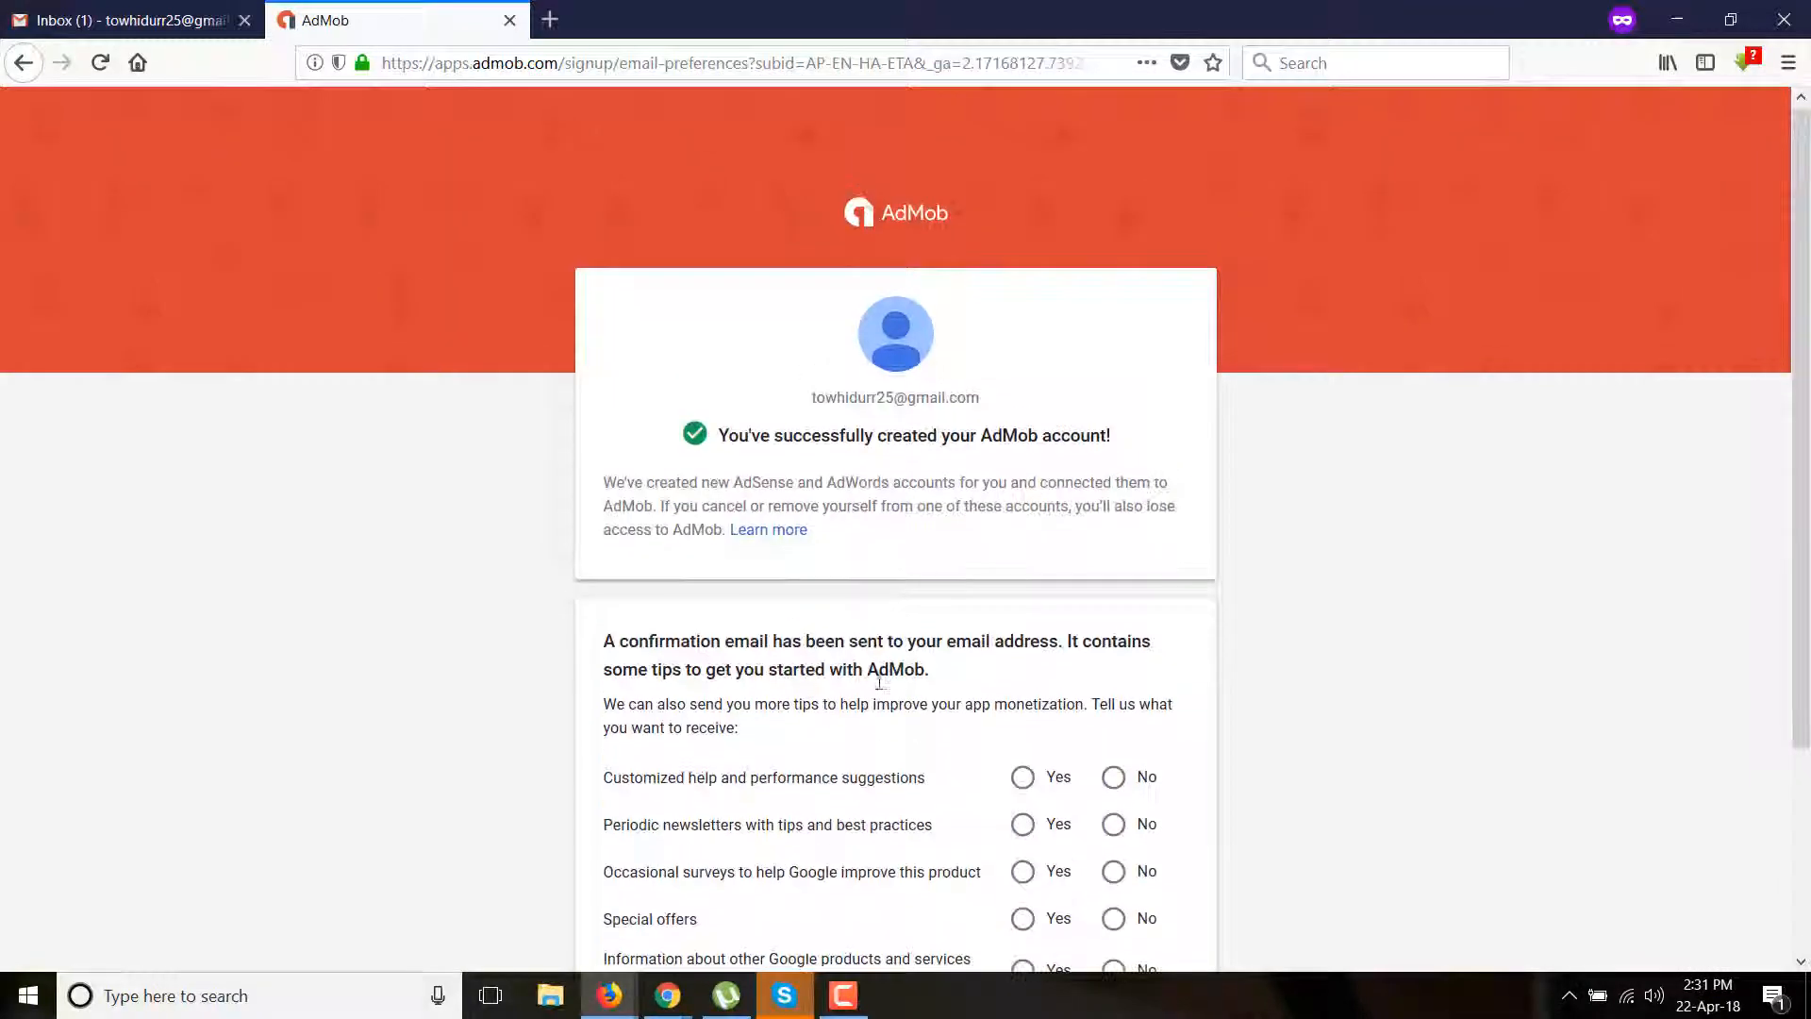
scroll(879, 724, down, 3)
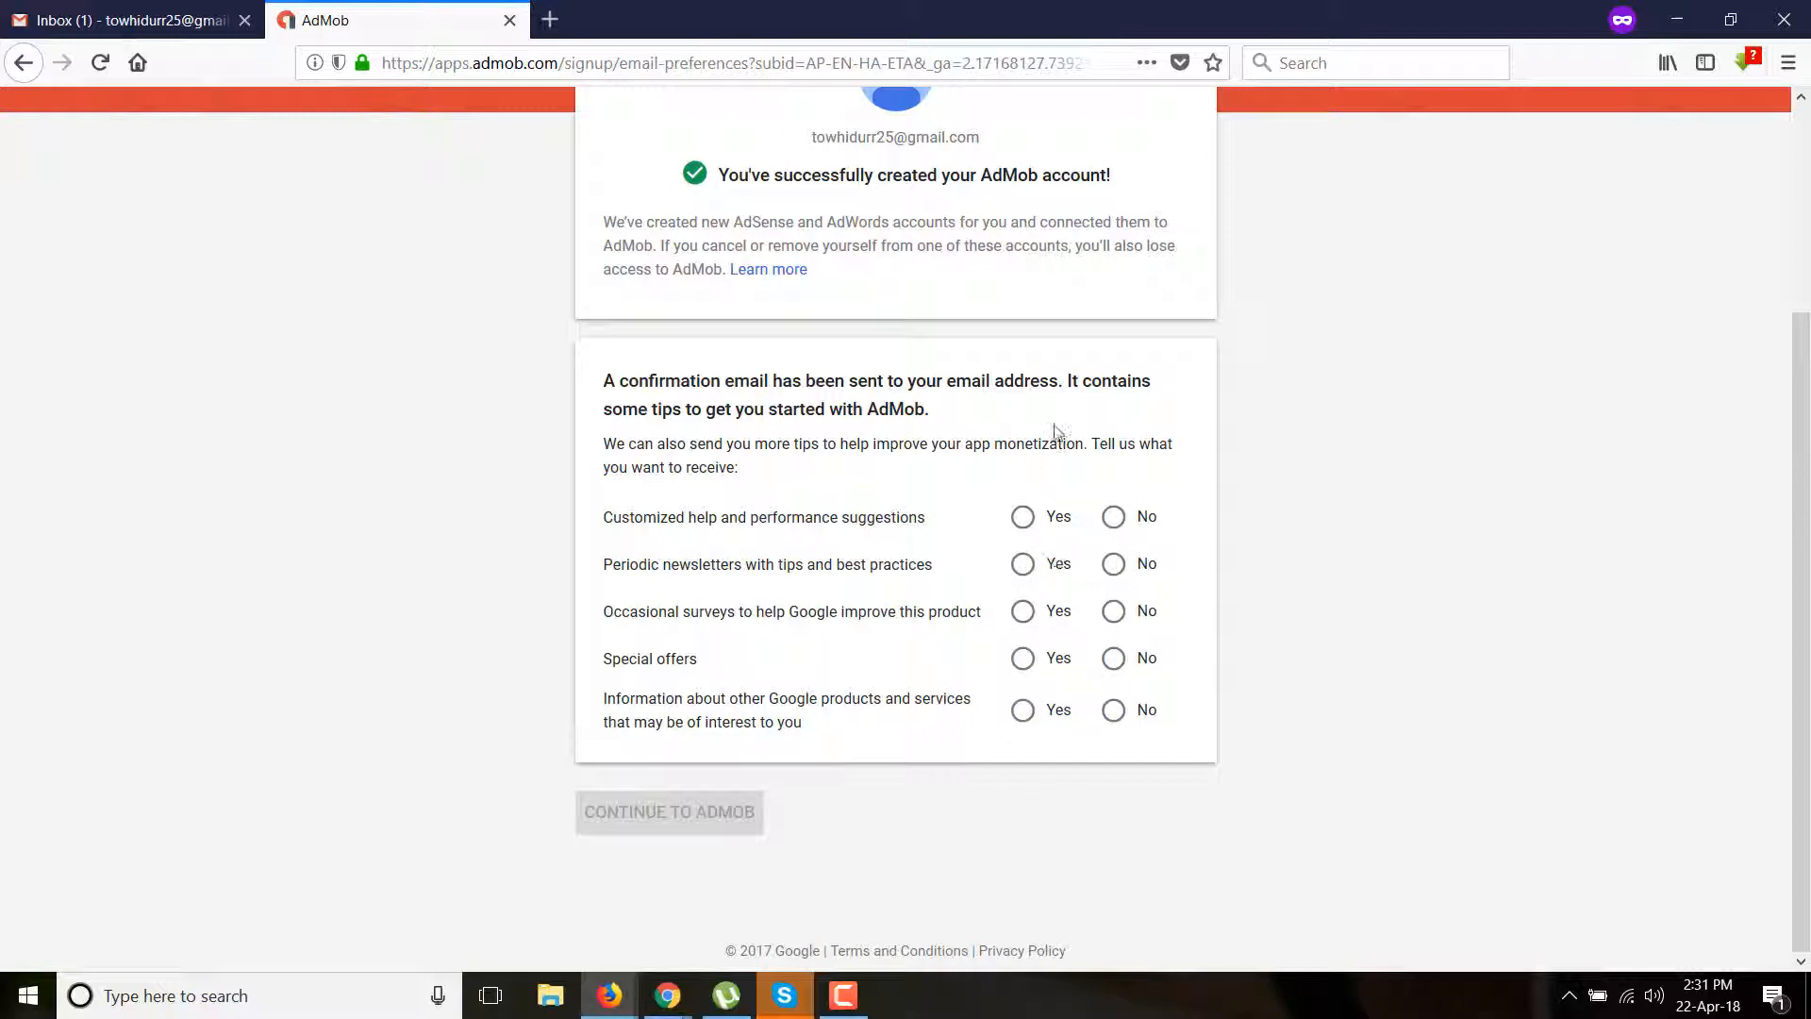
click(1023, 709)
click(1114, 516)
click(1114, 563)
click(1115, 611)
click(1114, 658)
click(1115, 709)
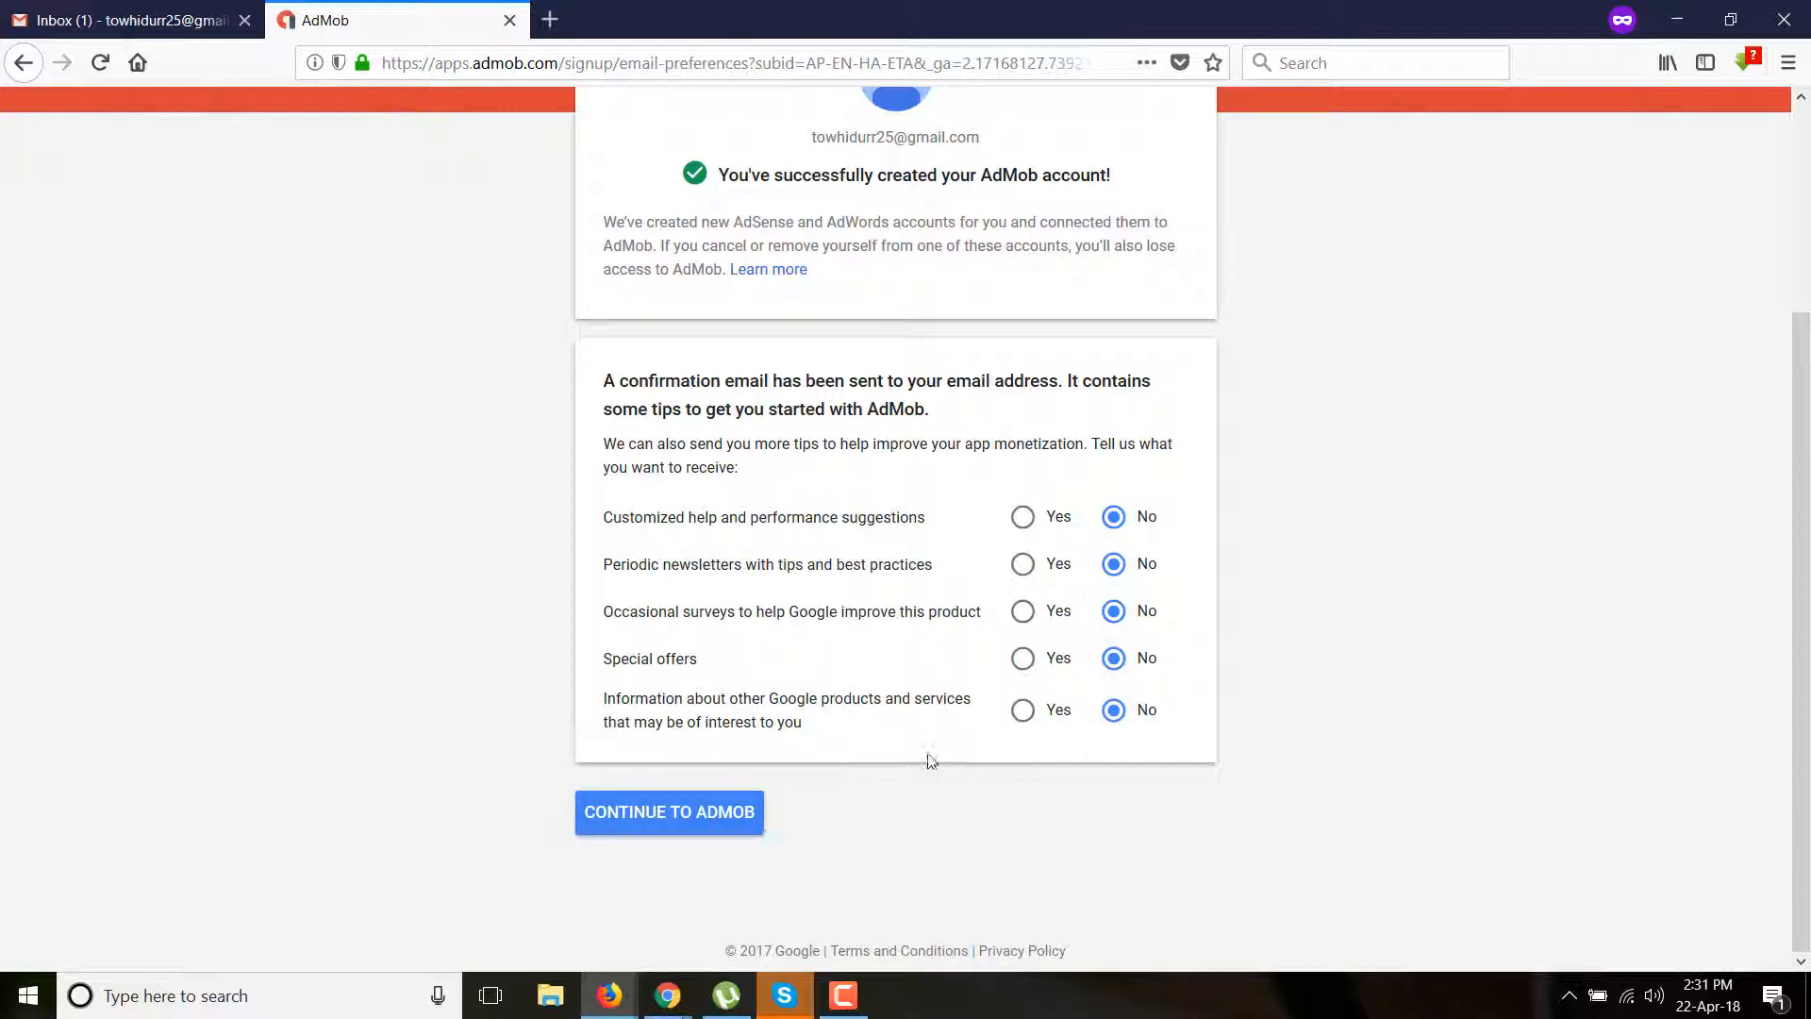
click(1036, 717)
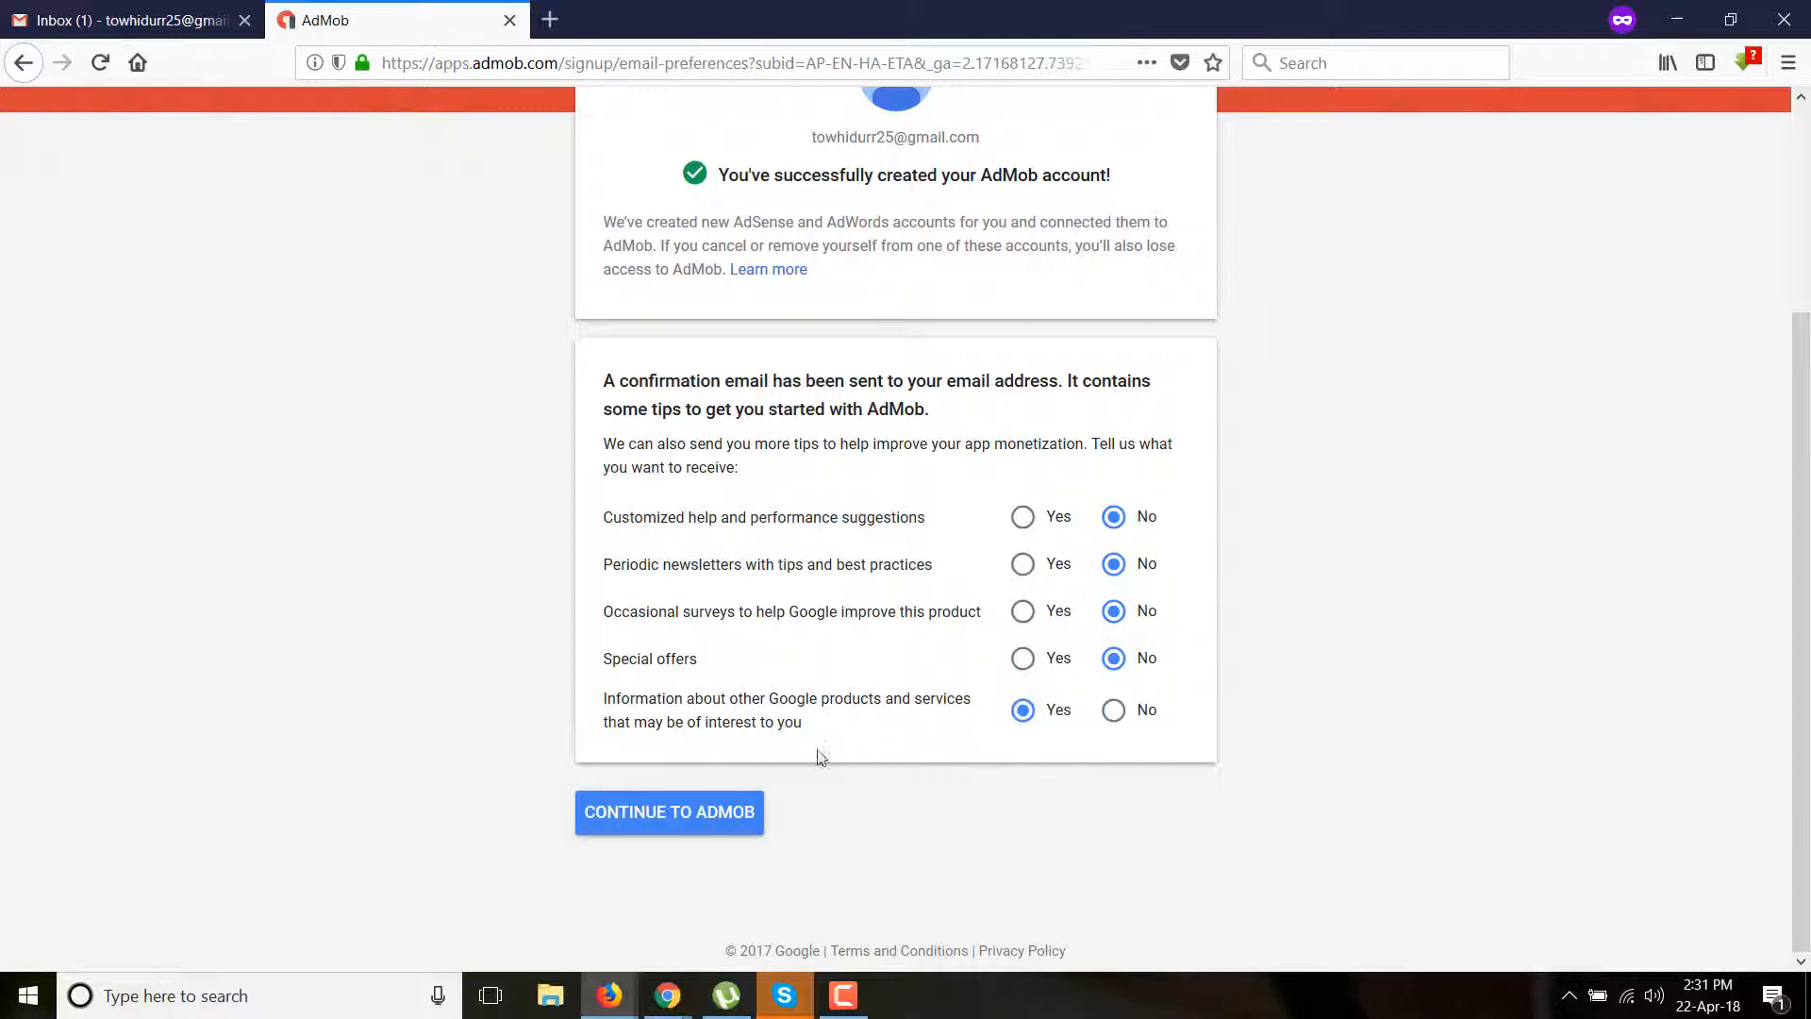
- Continue to AdMob and start setting up the first app, marking it as not published on Google Play or the App Store
click(675, 819)
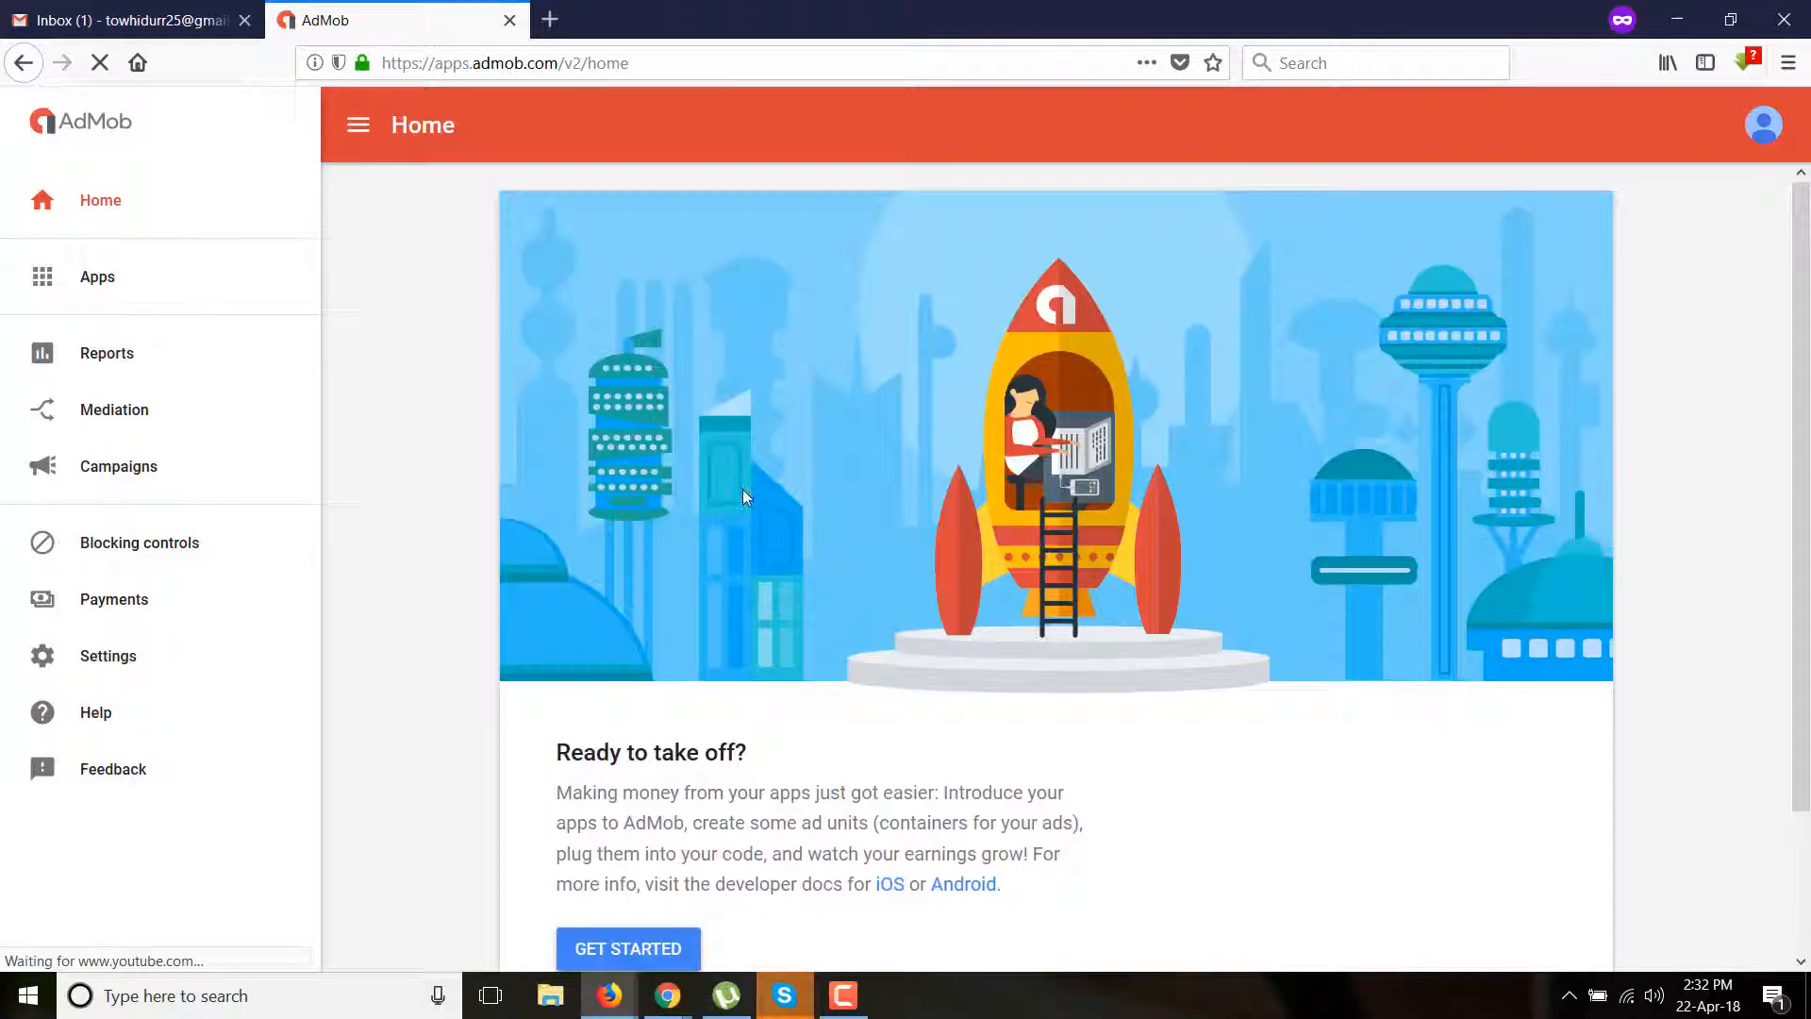
scroll(509, 543, down, 3)
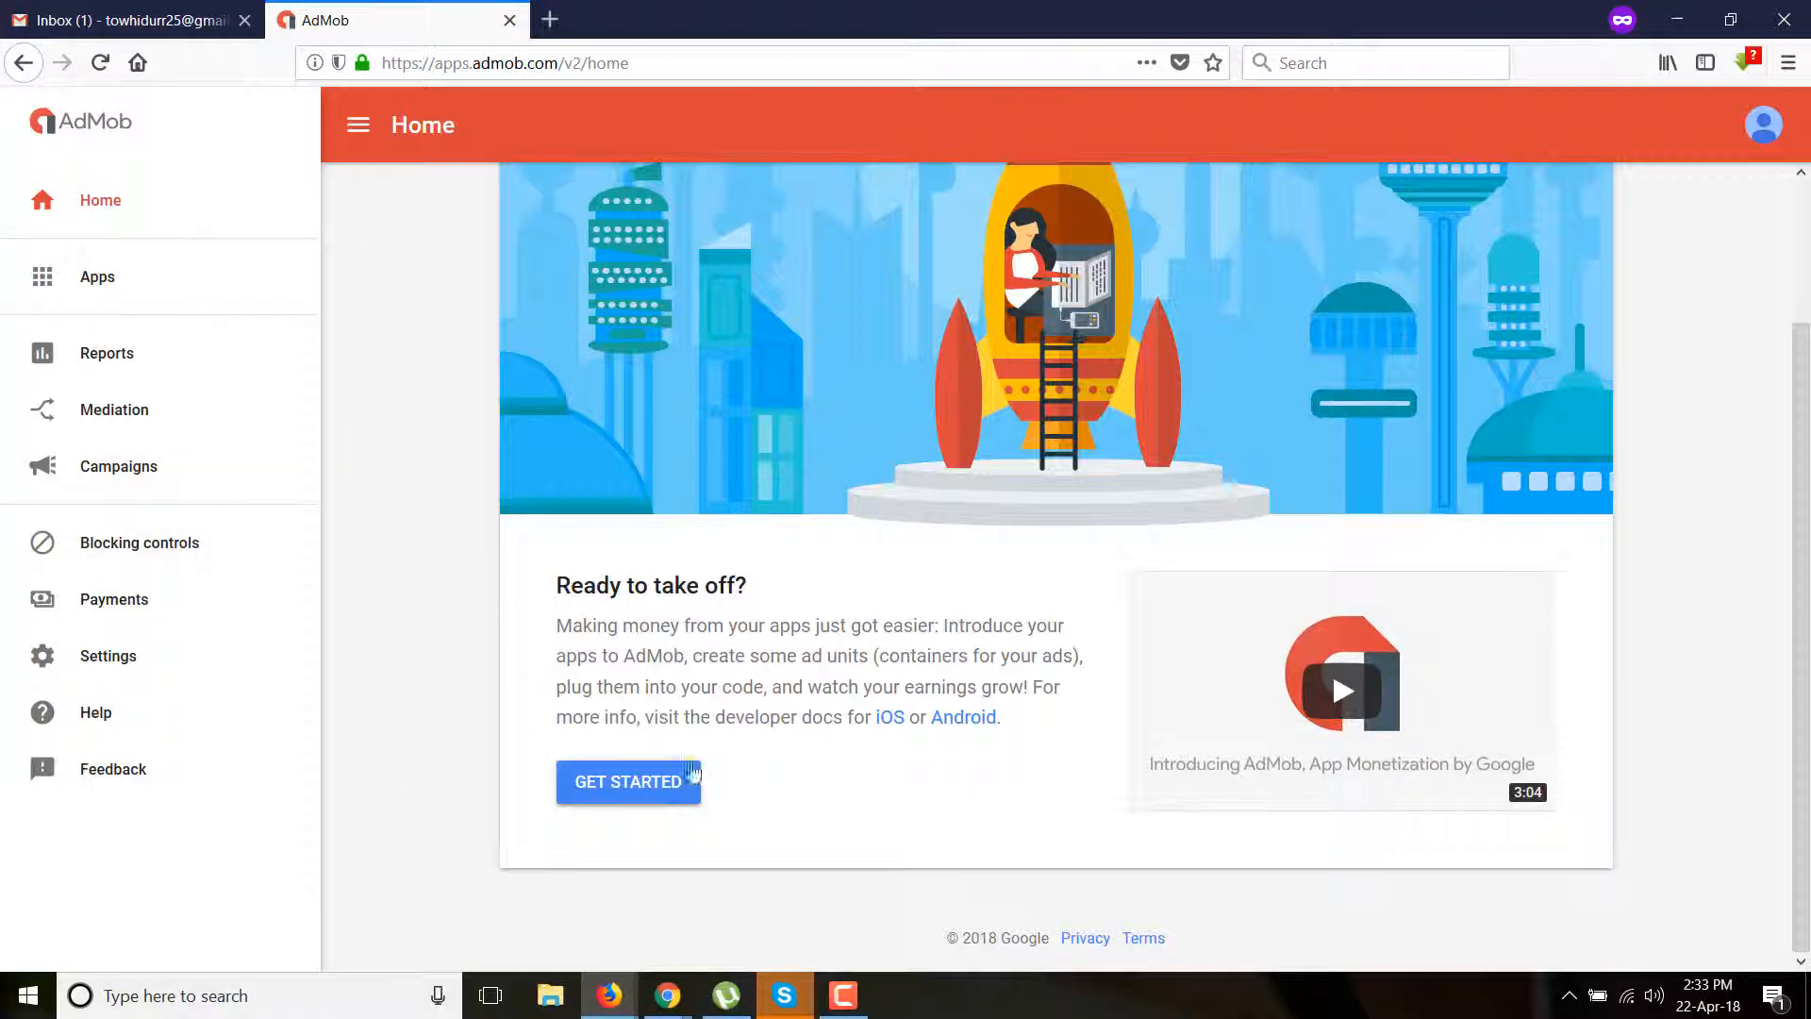
click(94, 276)
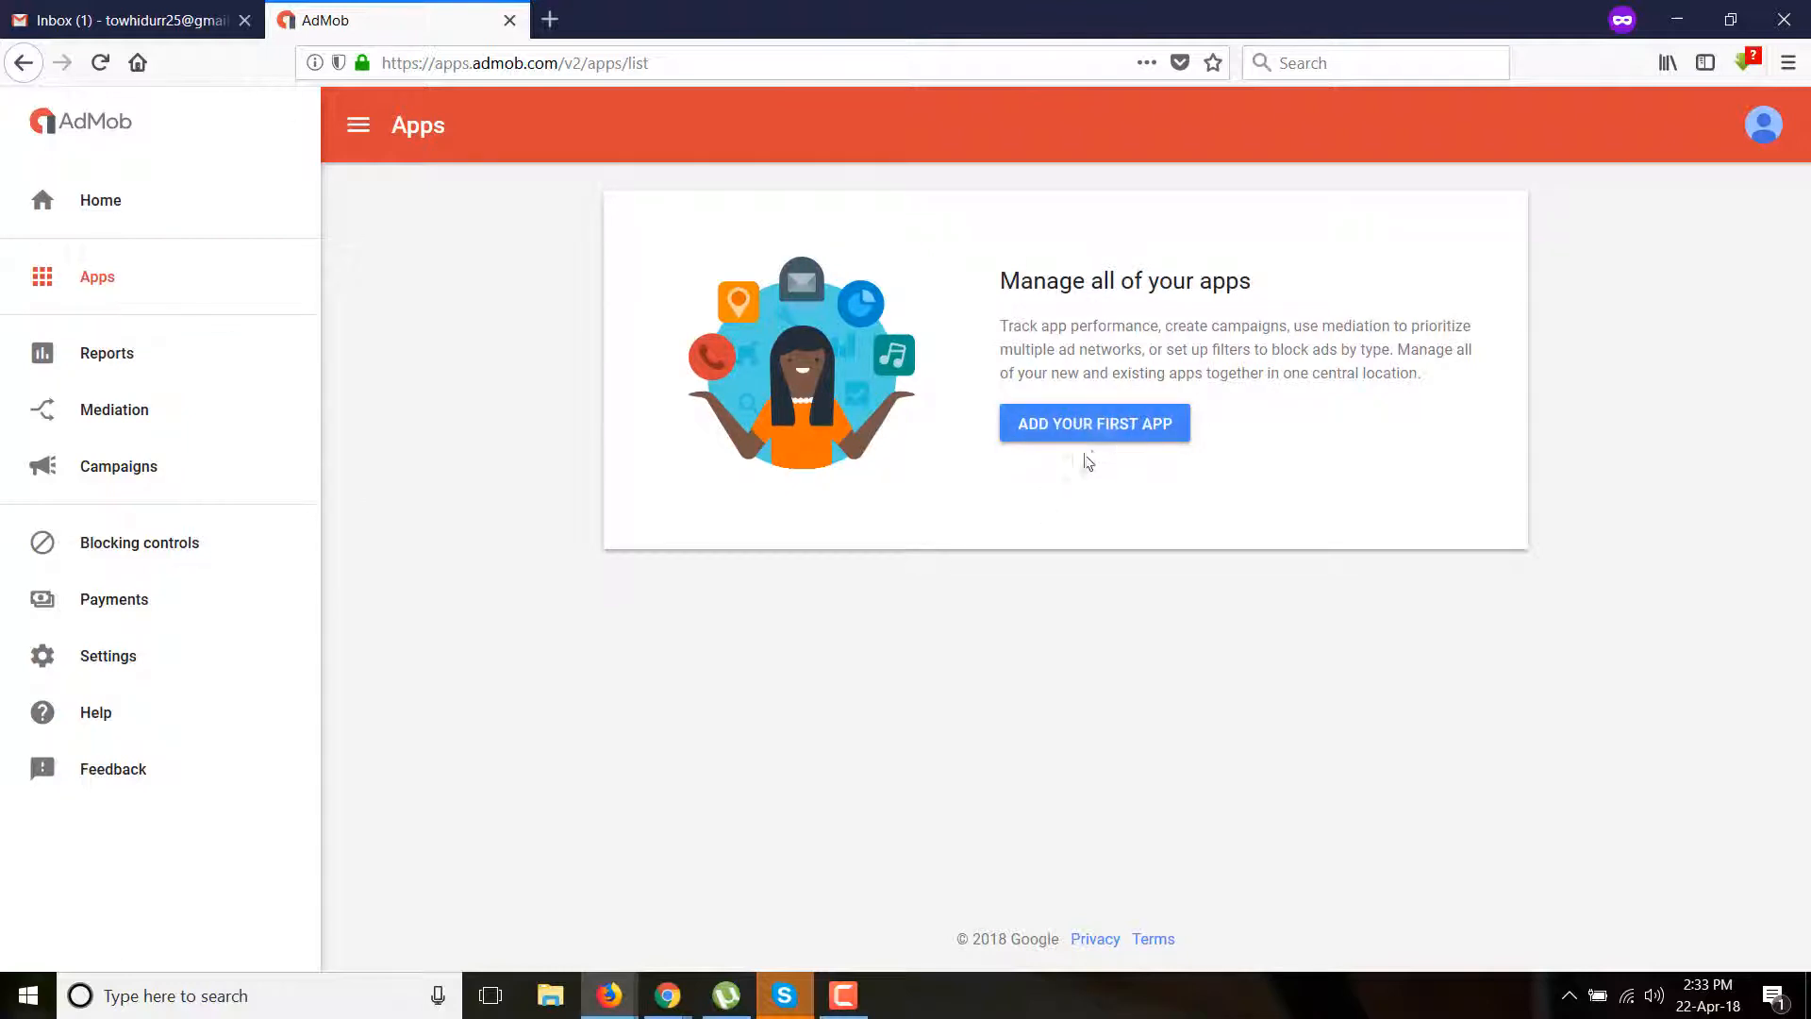
click(1116, 428)
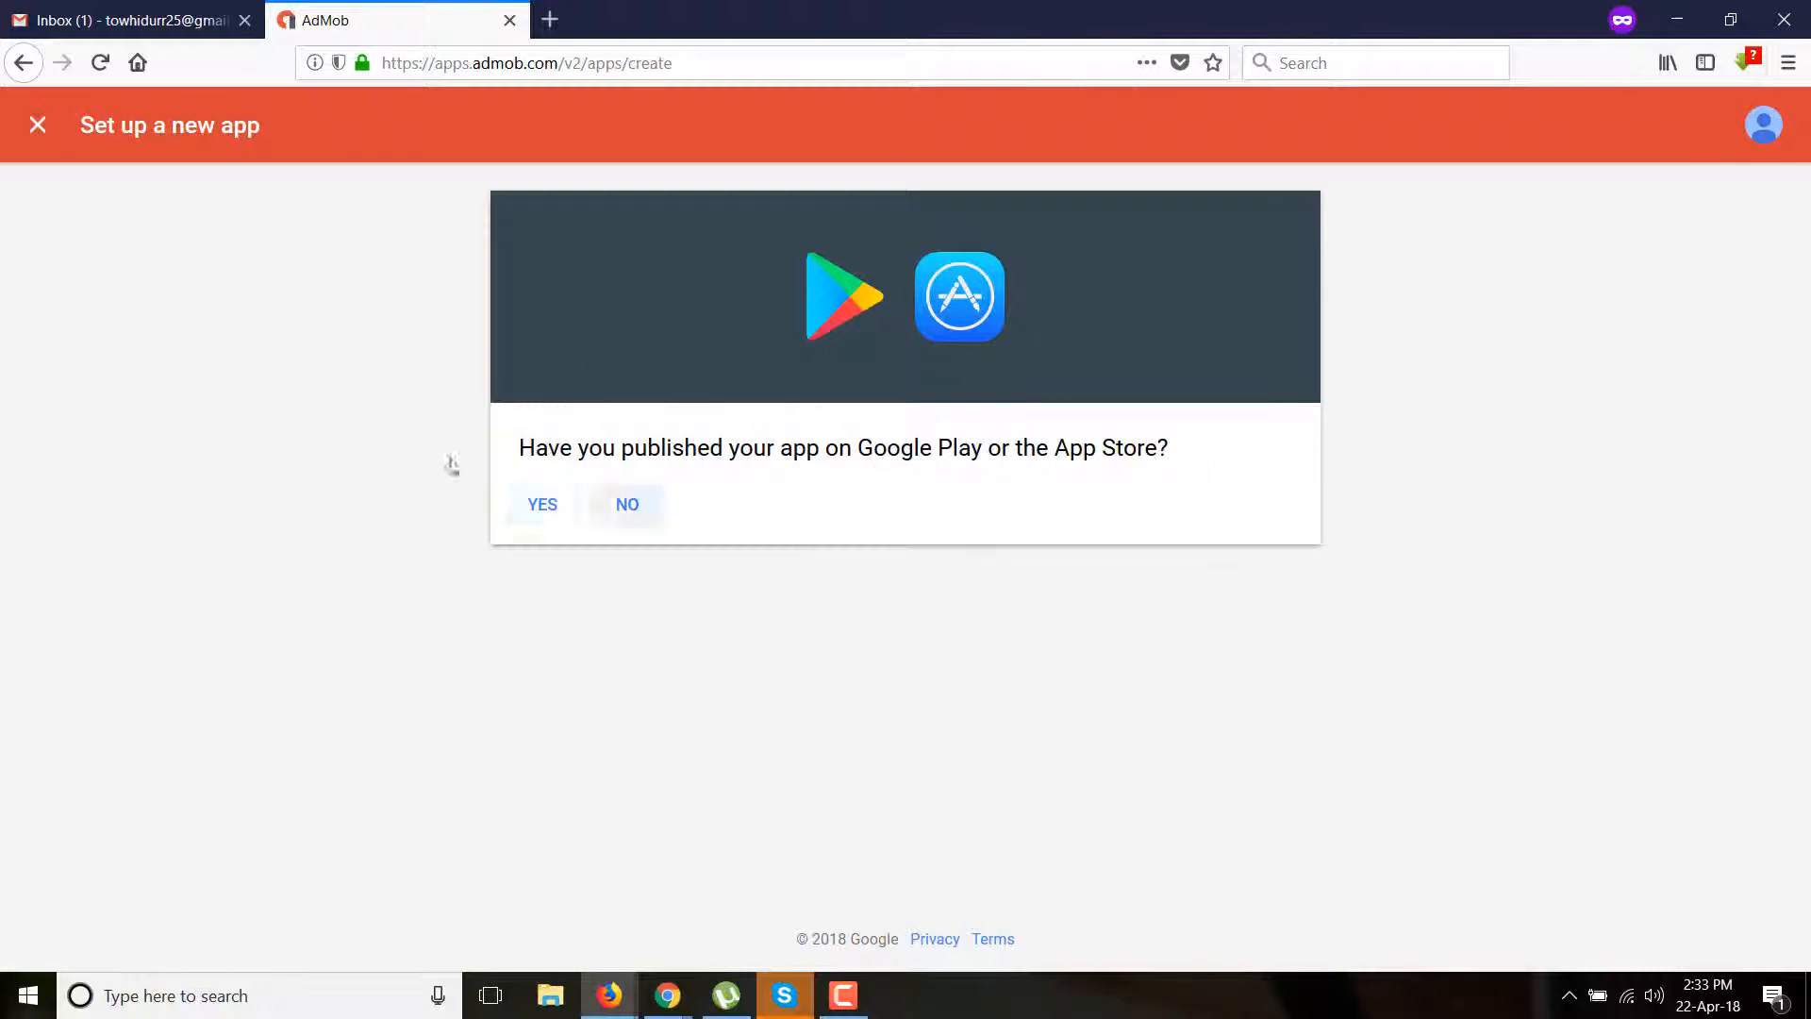
click(645, 516)
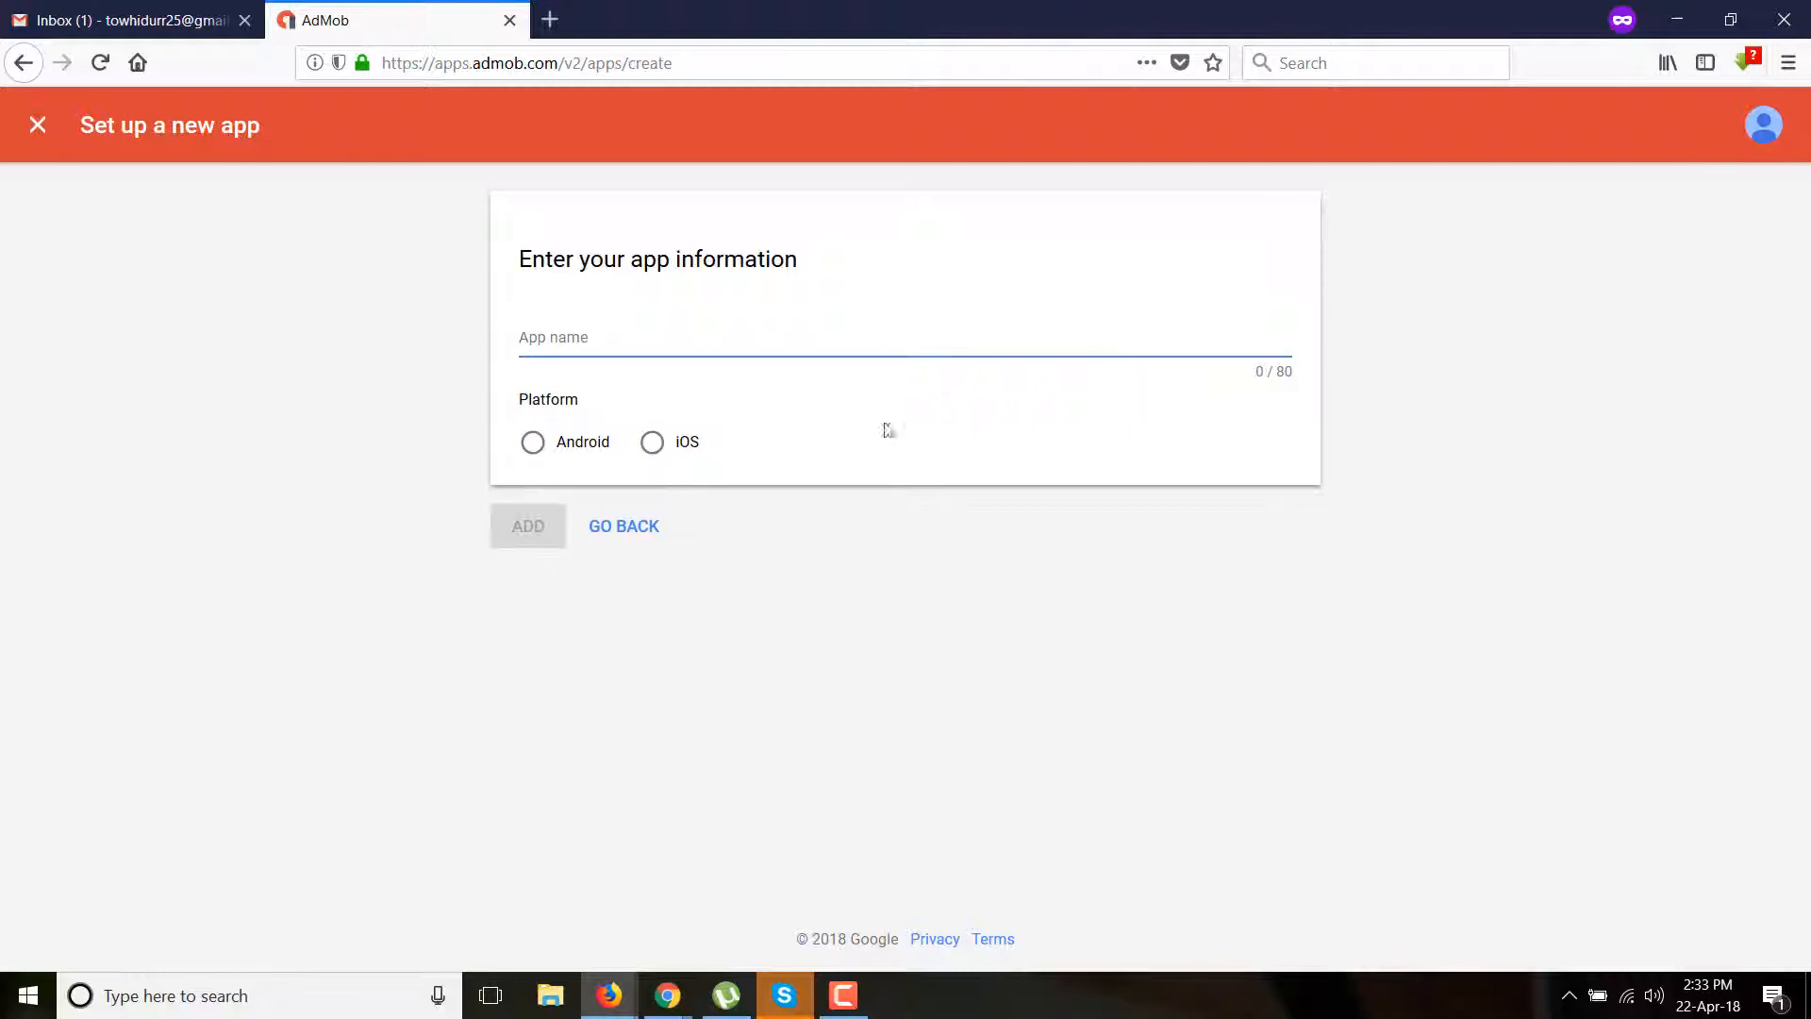
- Name the new app with the account owner's first name, set its platform to Android, and add it
text(Towhidur)
click(723, 325)
click(713, 340)
click(555, 445)
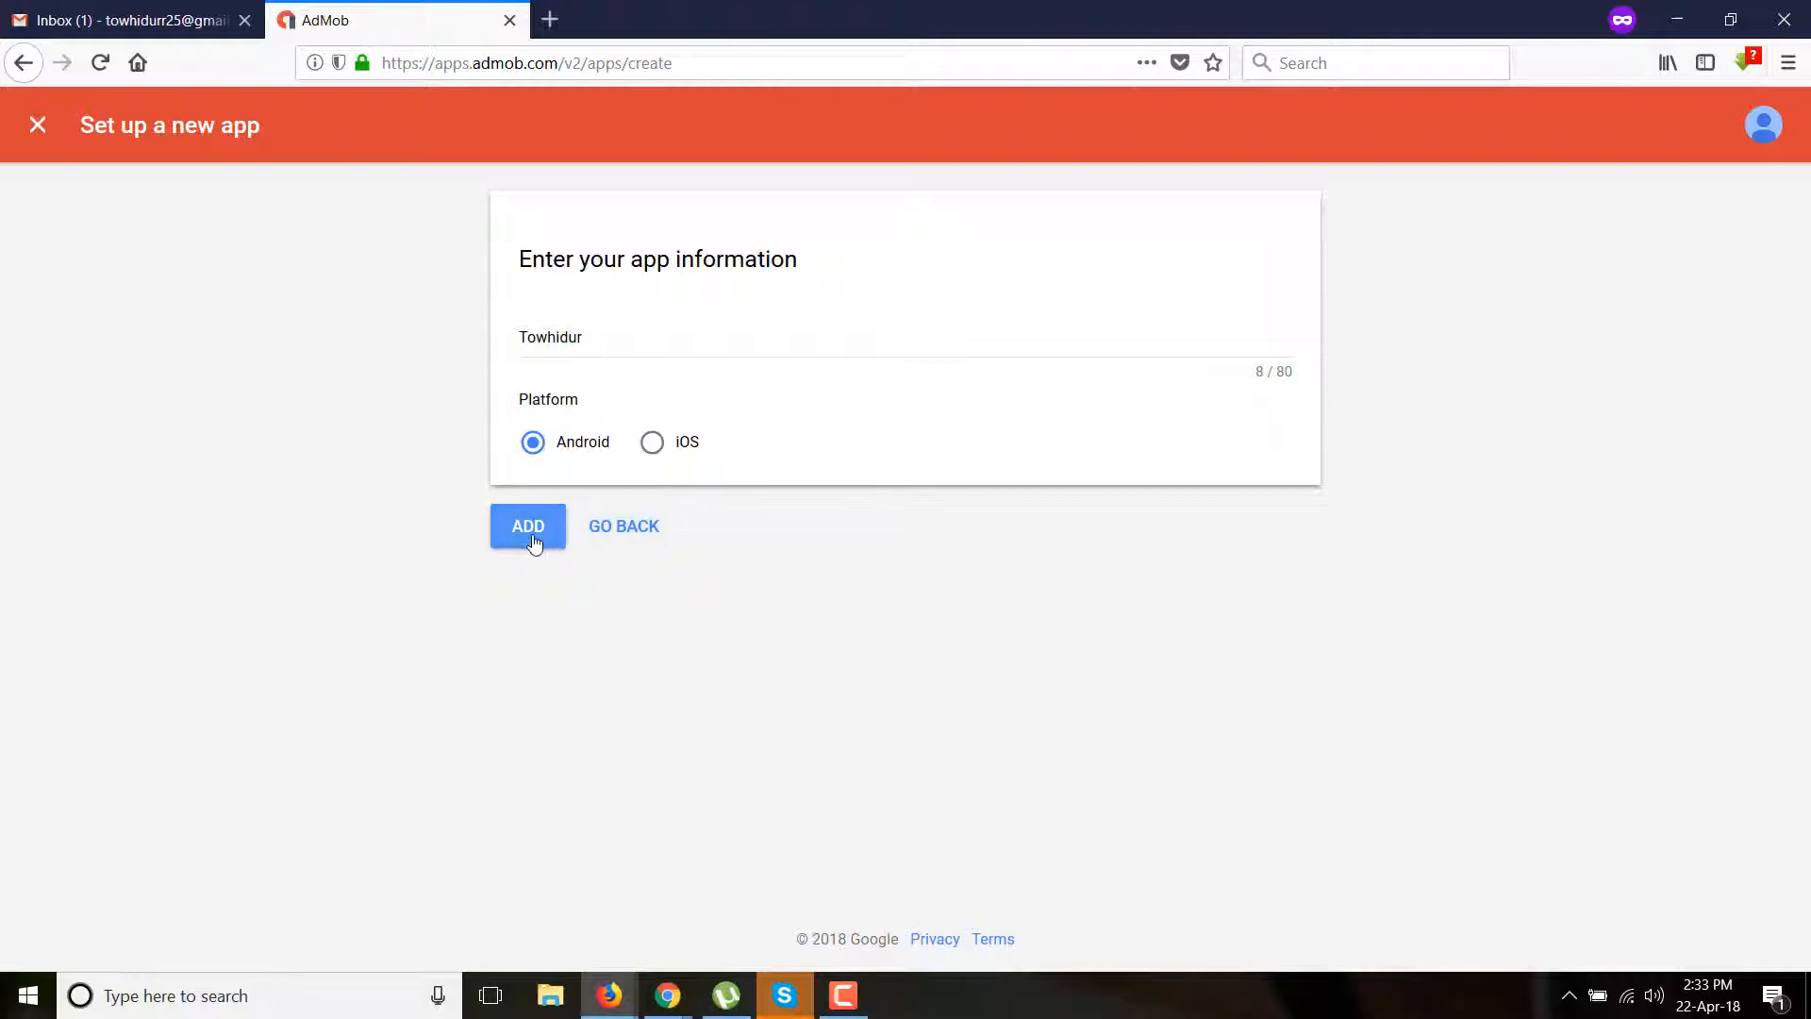
click(531, 538)
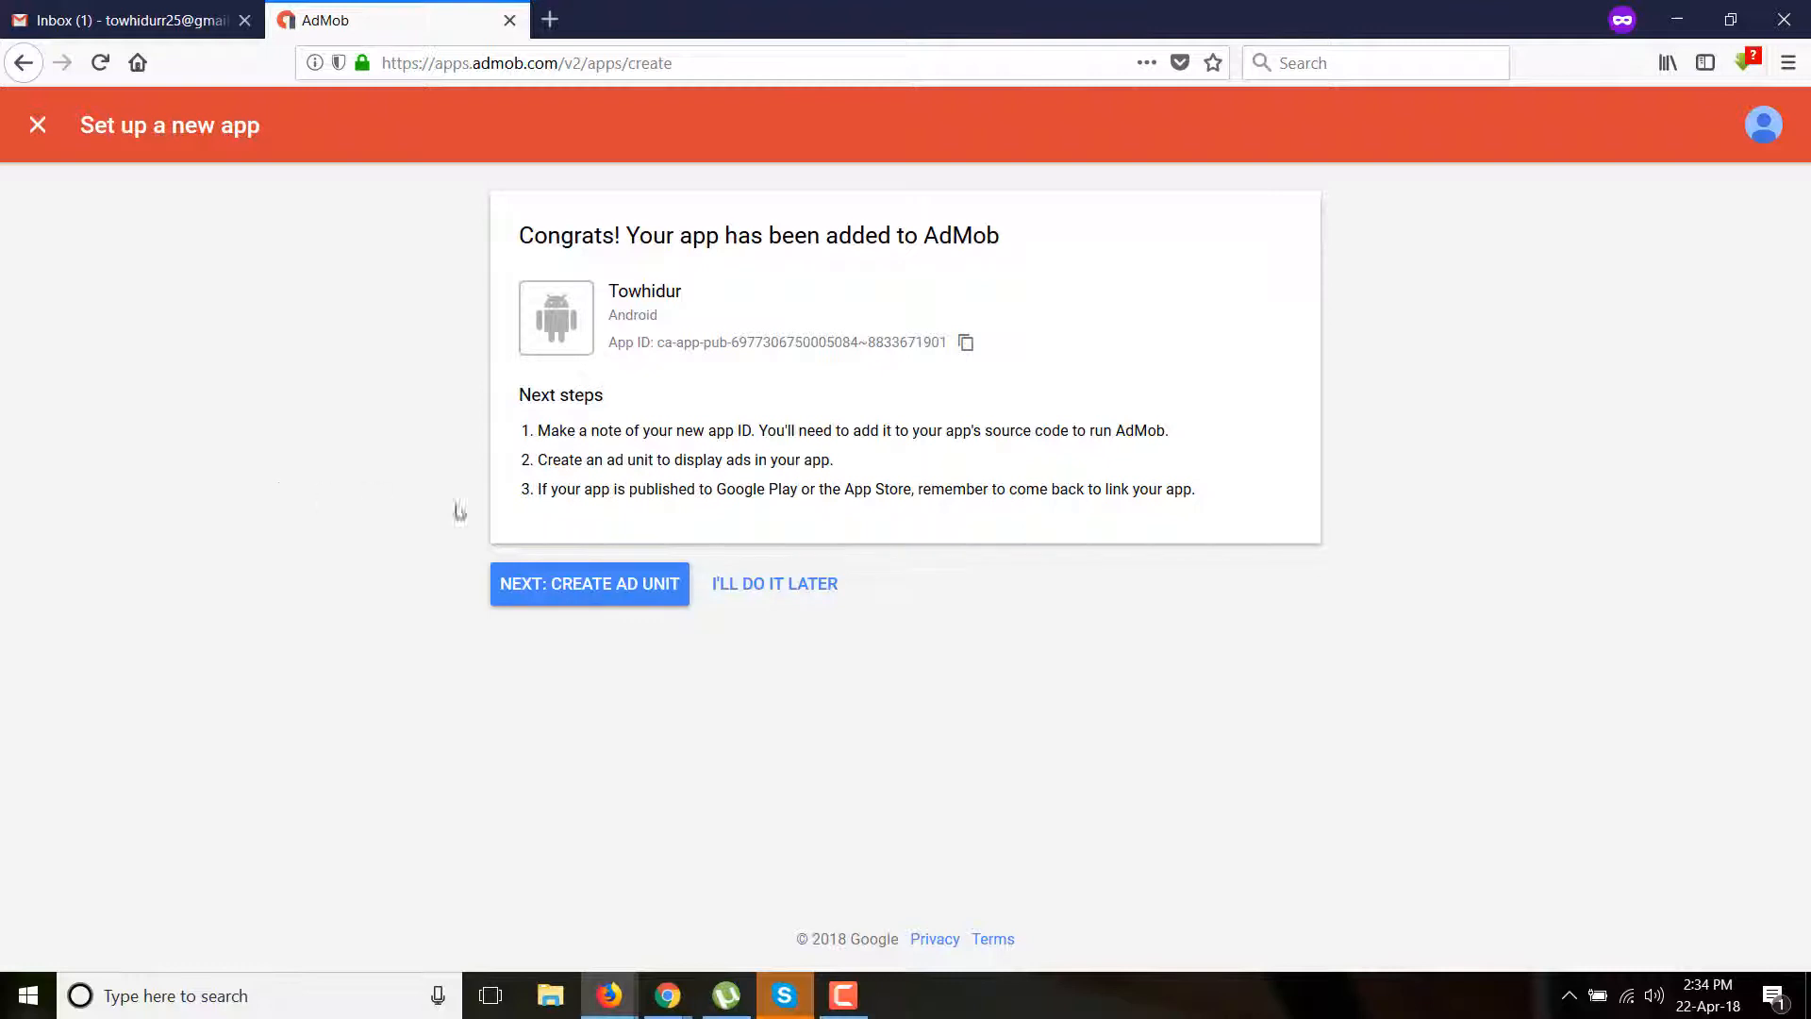
- Create a Banner ad unit named t1 for the new Android app
click(610, 603)
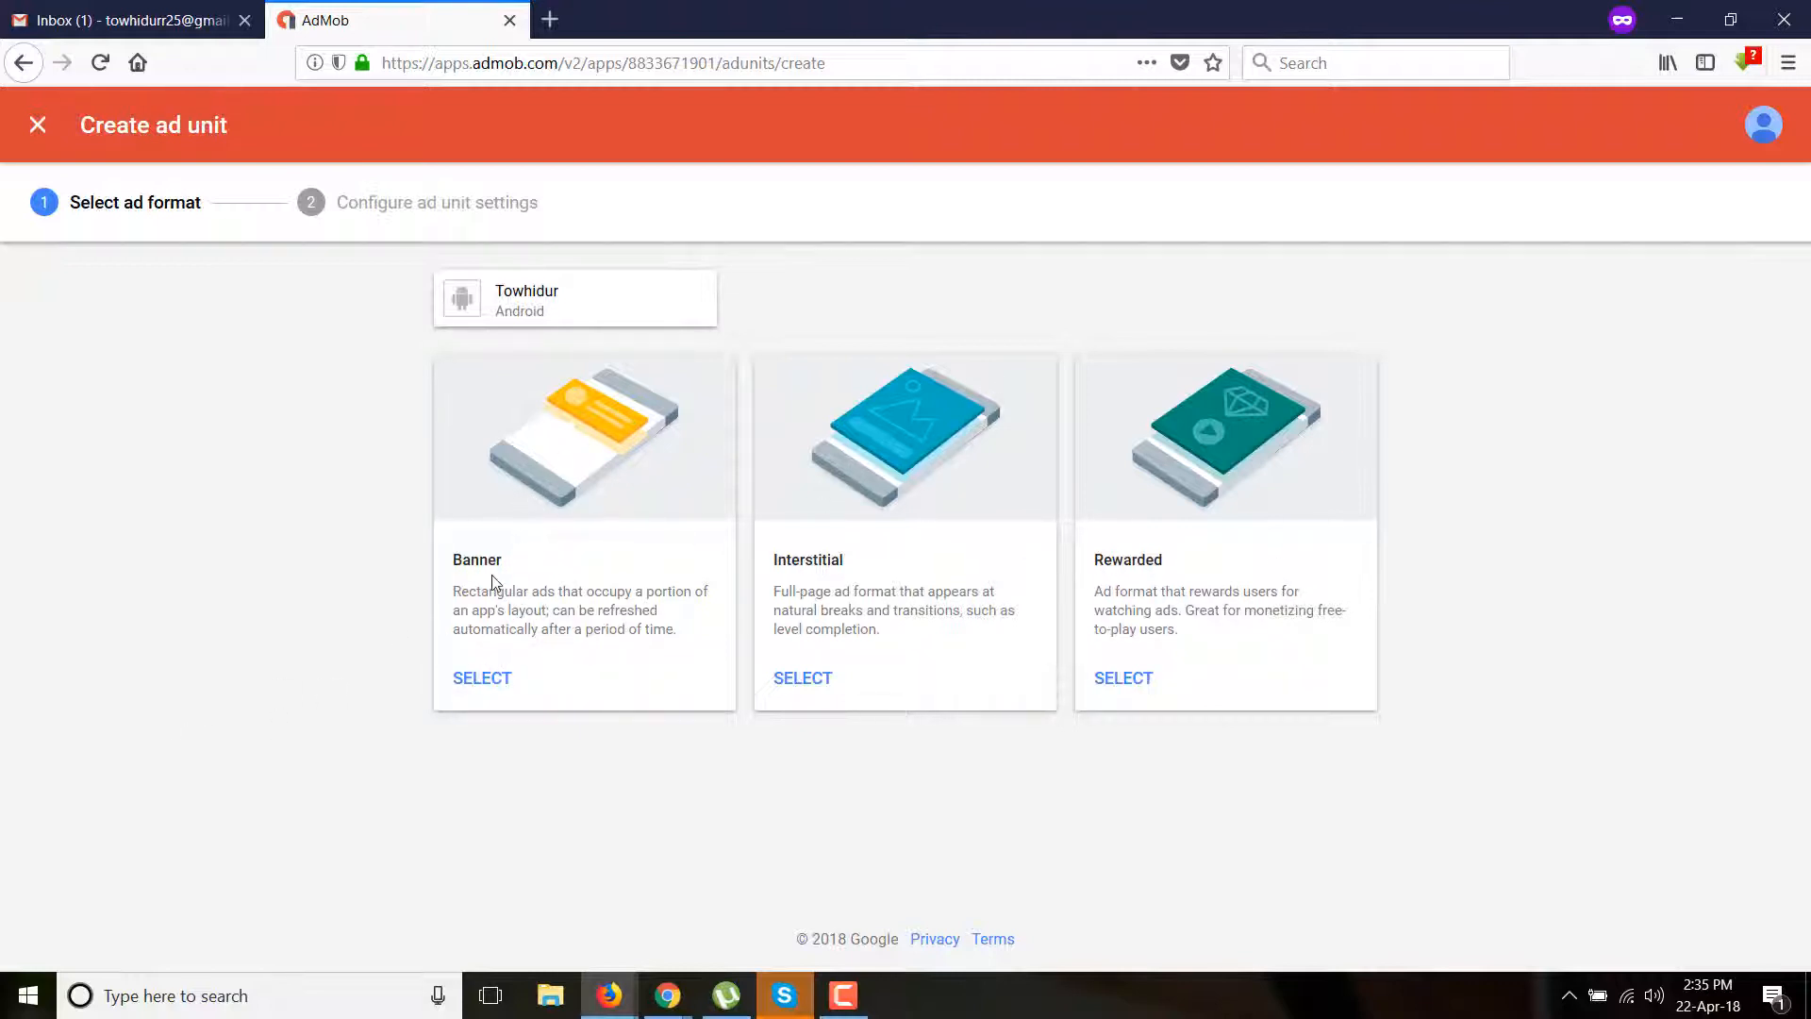
click(482, 679)
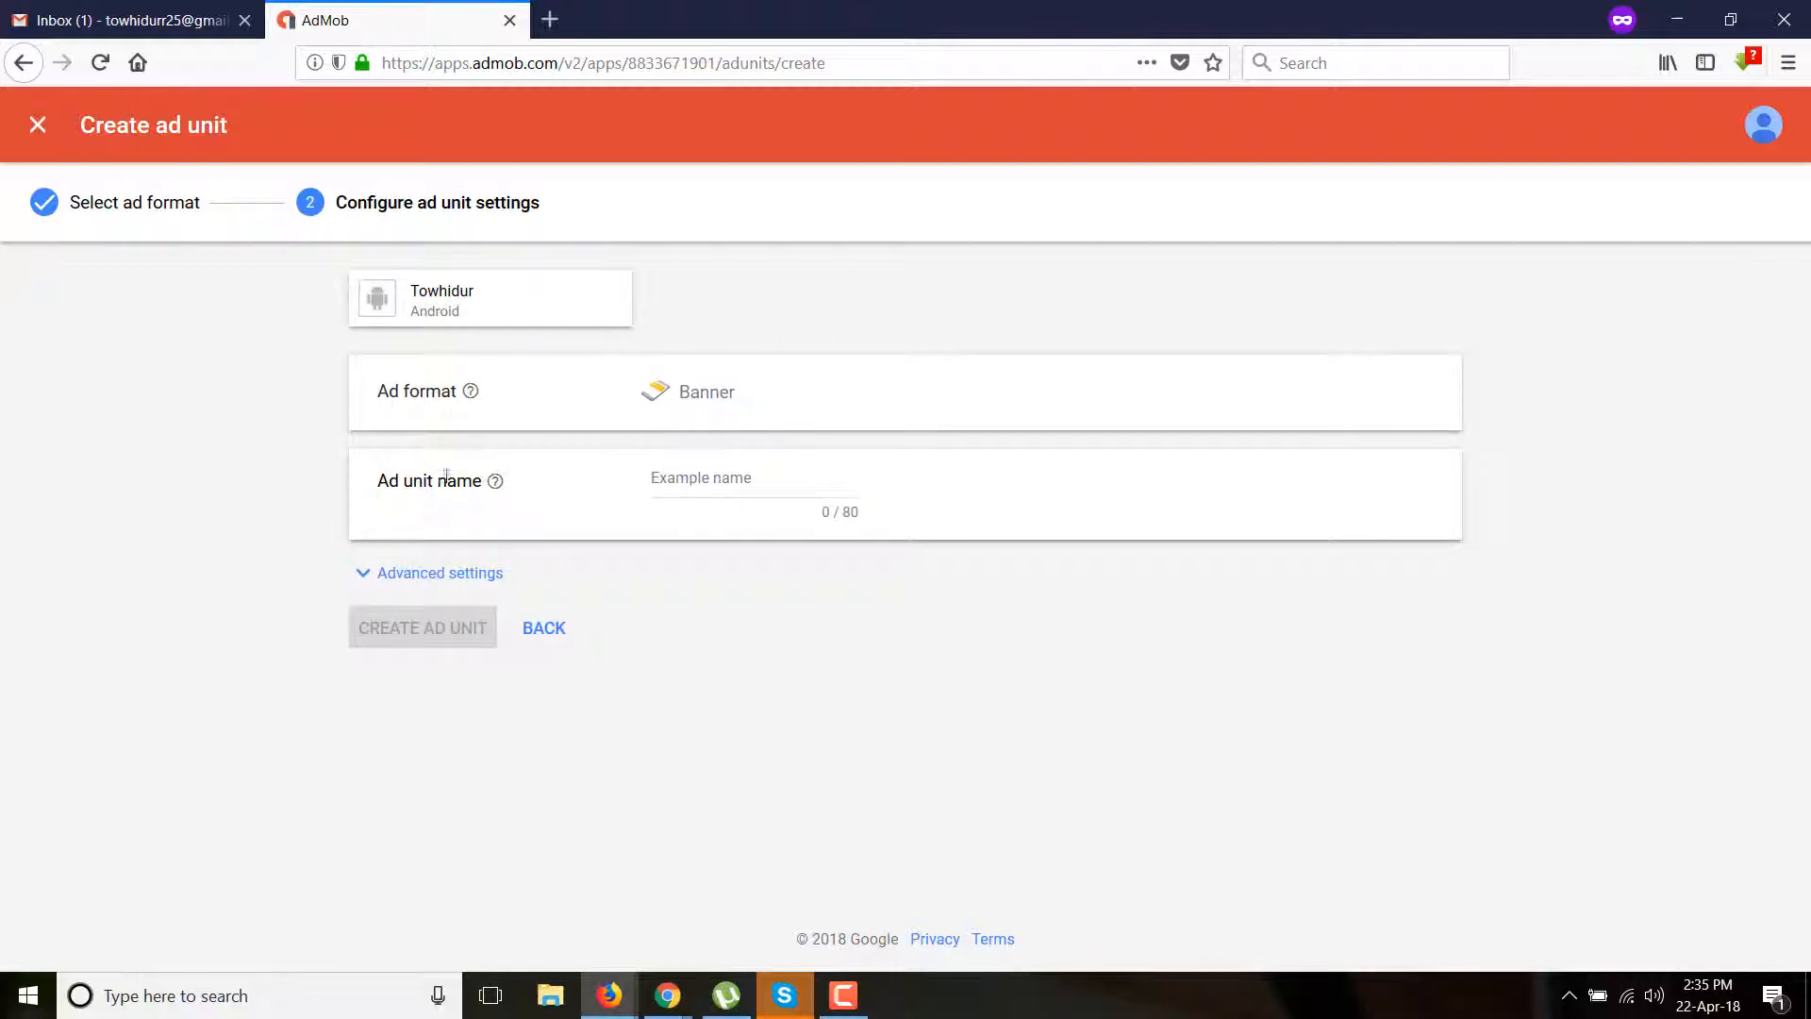
click(686, 482)
text(t1)
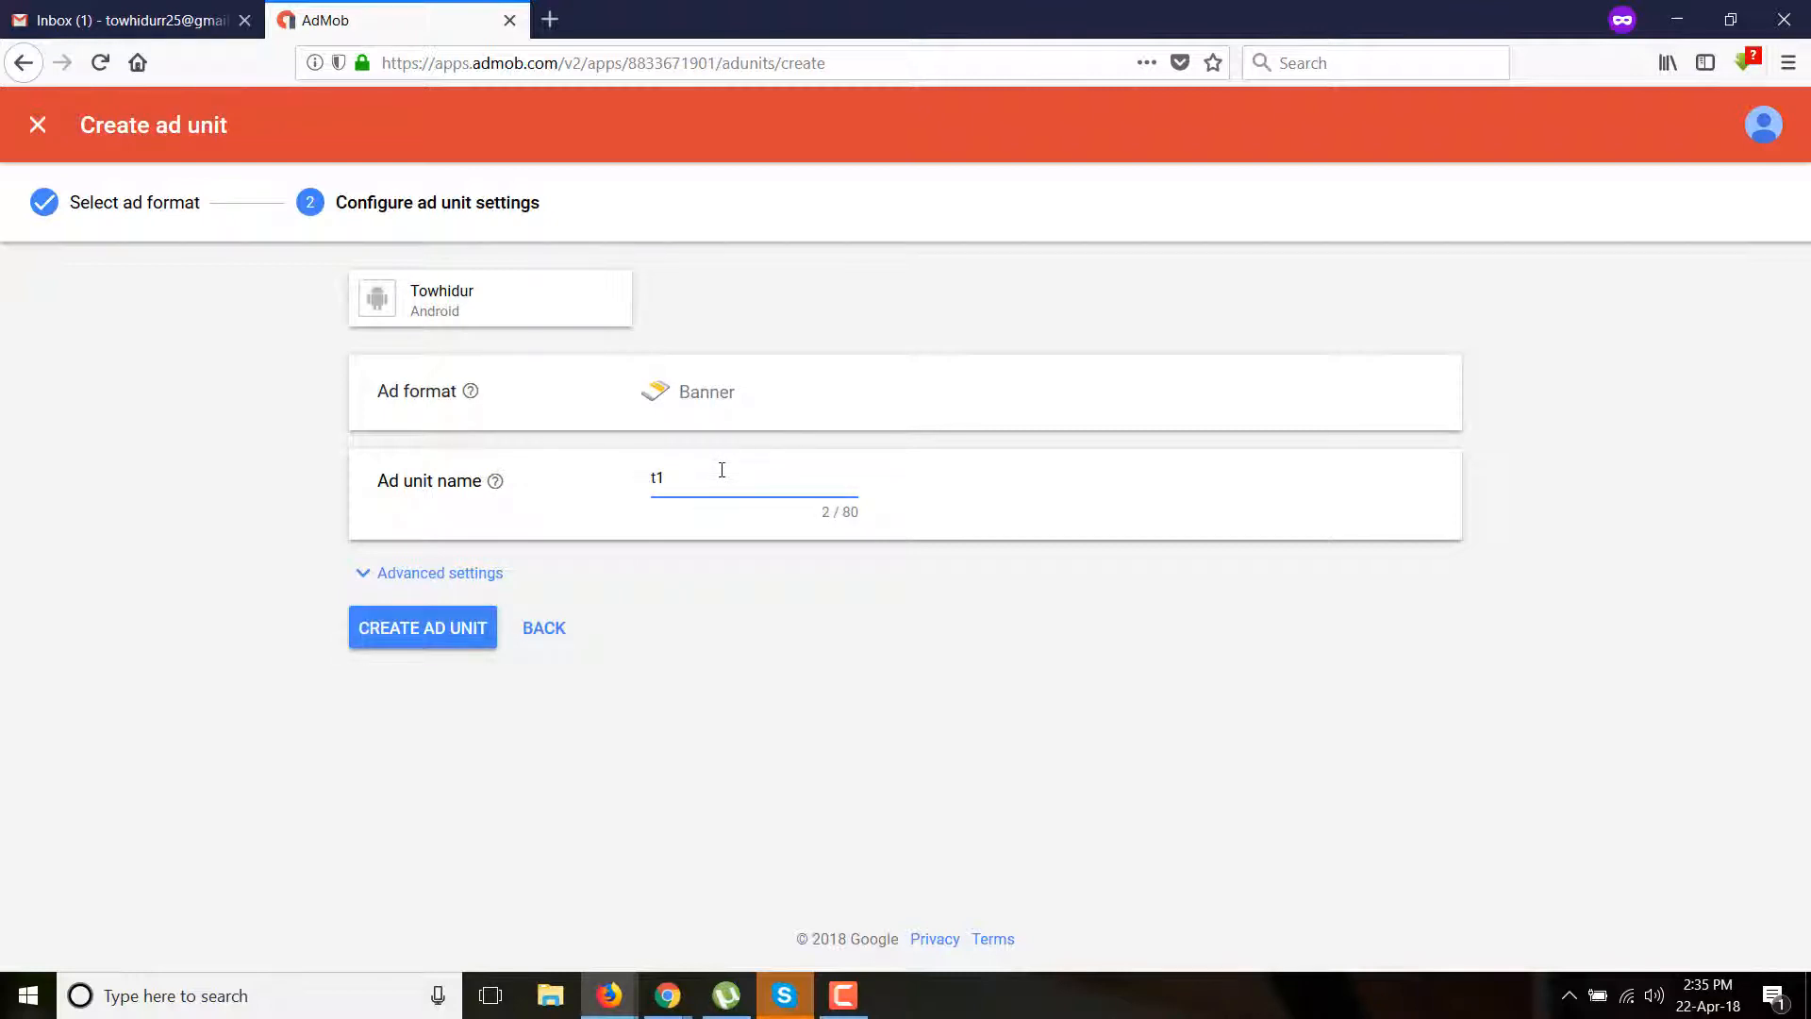
click(445, 637)
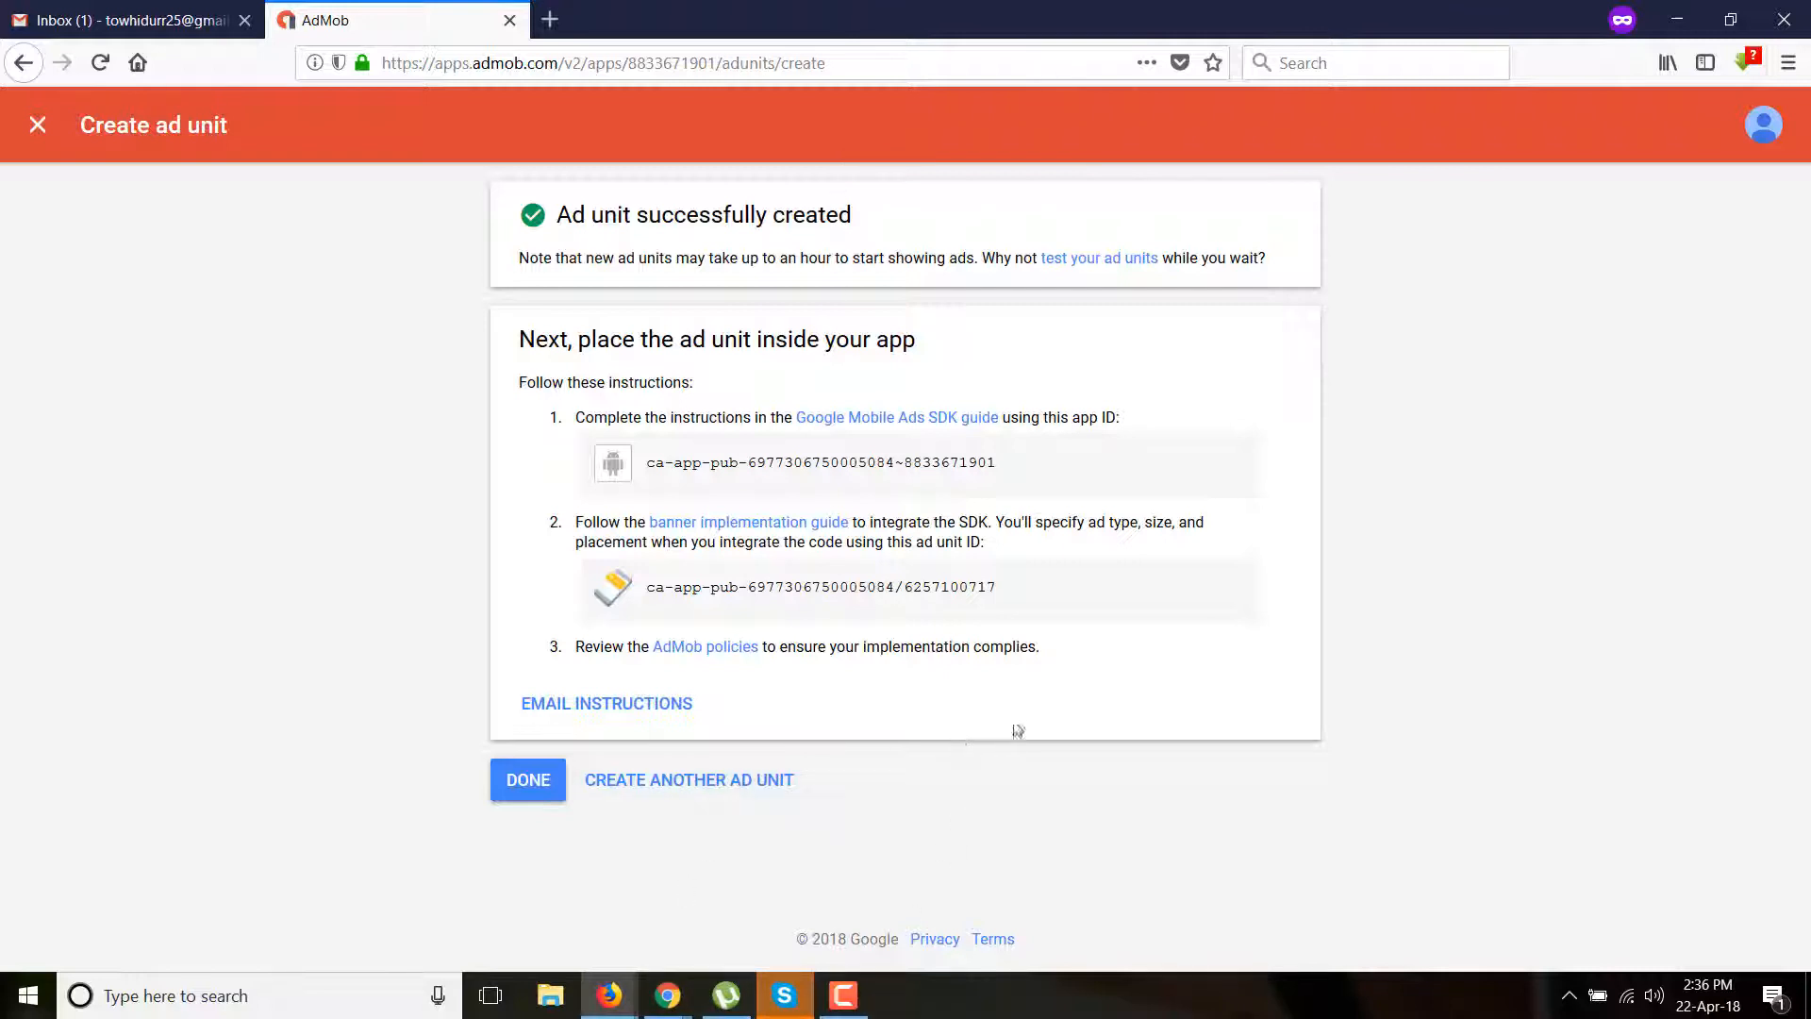
- Create another ad unit for the app in the Interstitial format, name it t2, and finish ad unit creation
click(712, 788)
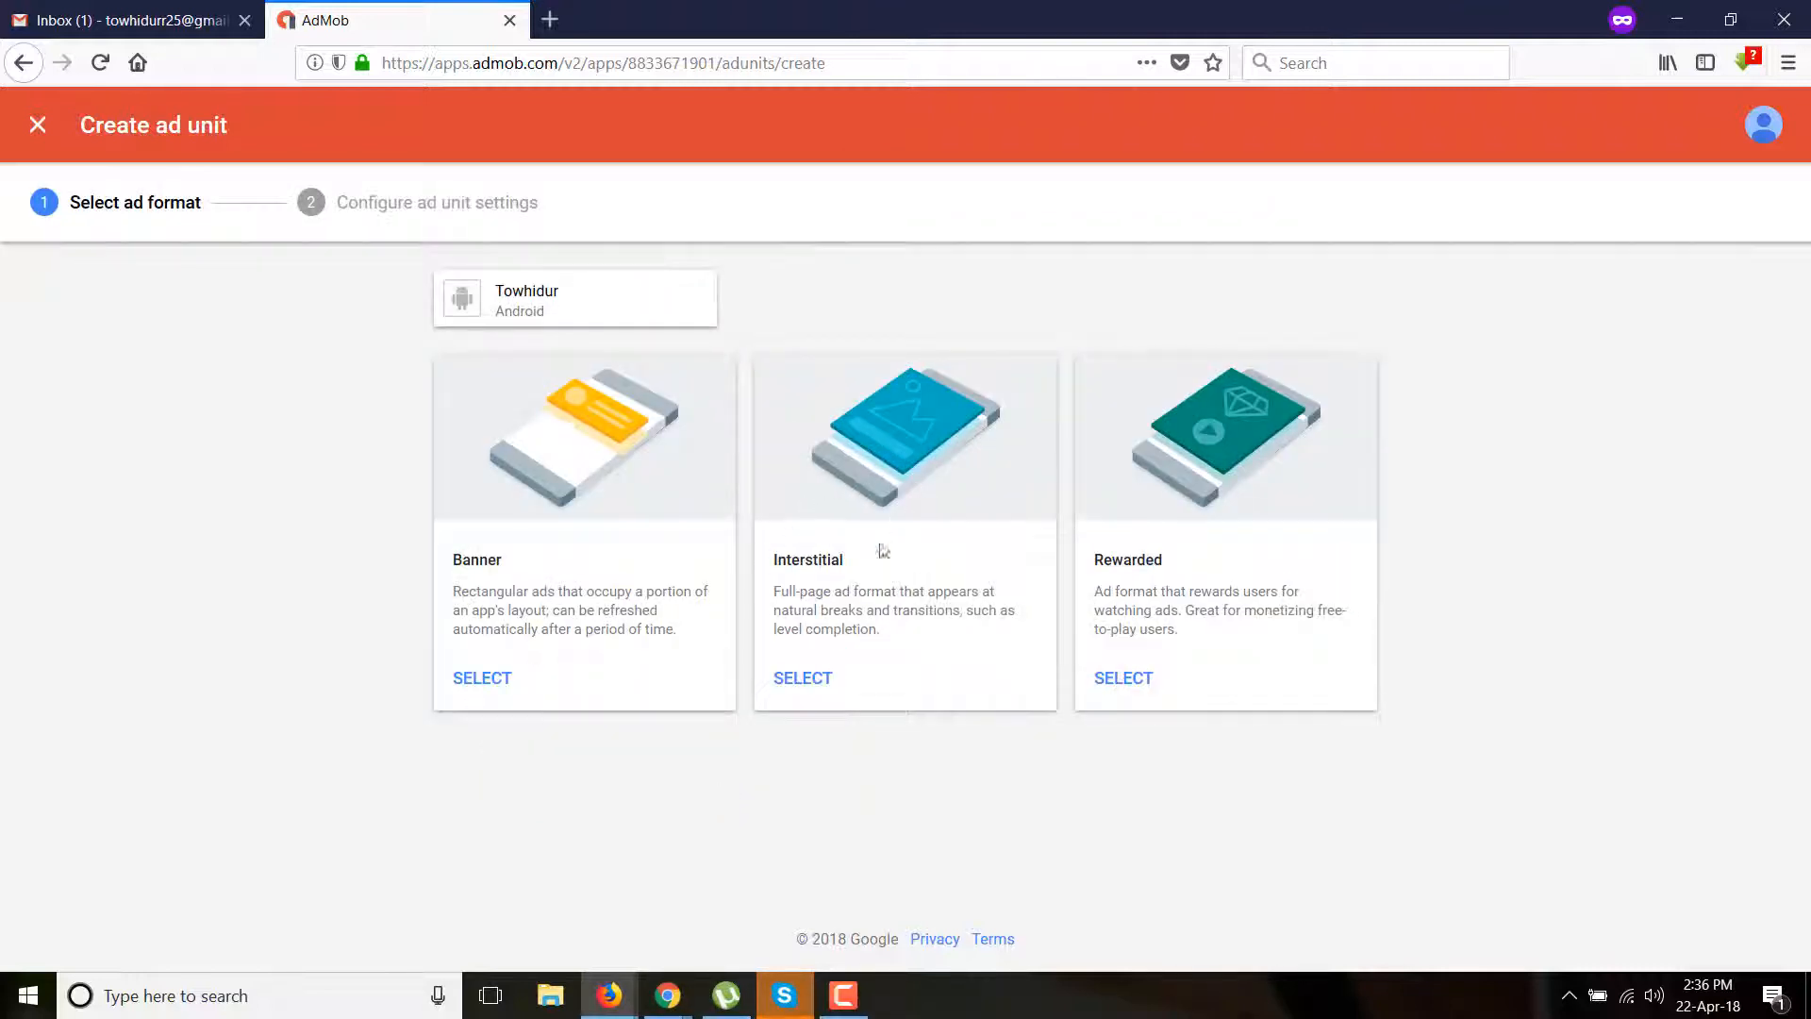
click(830, 696)
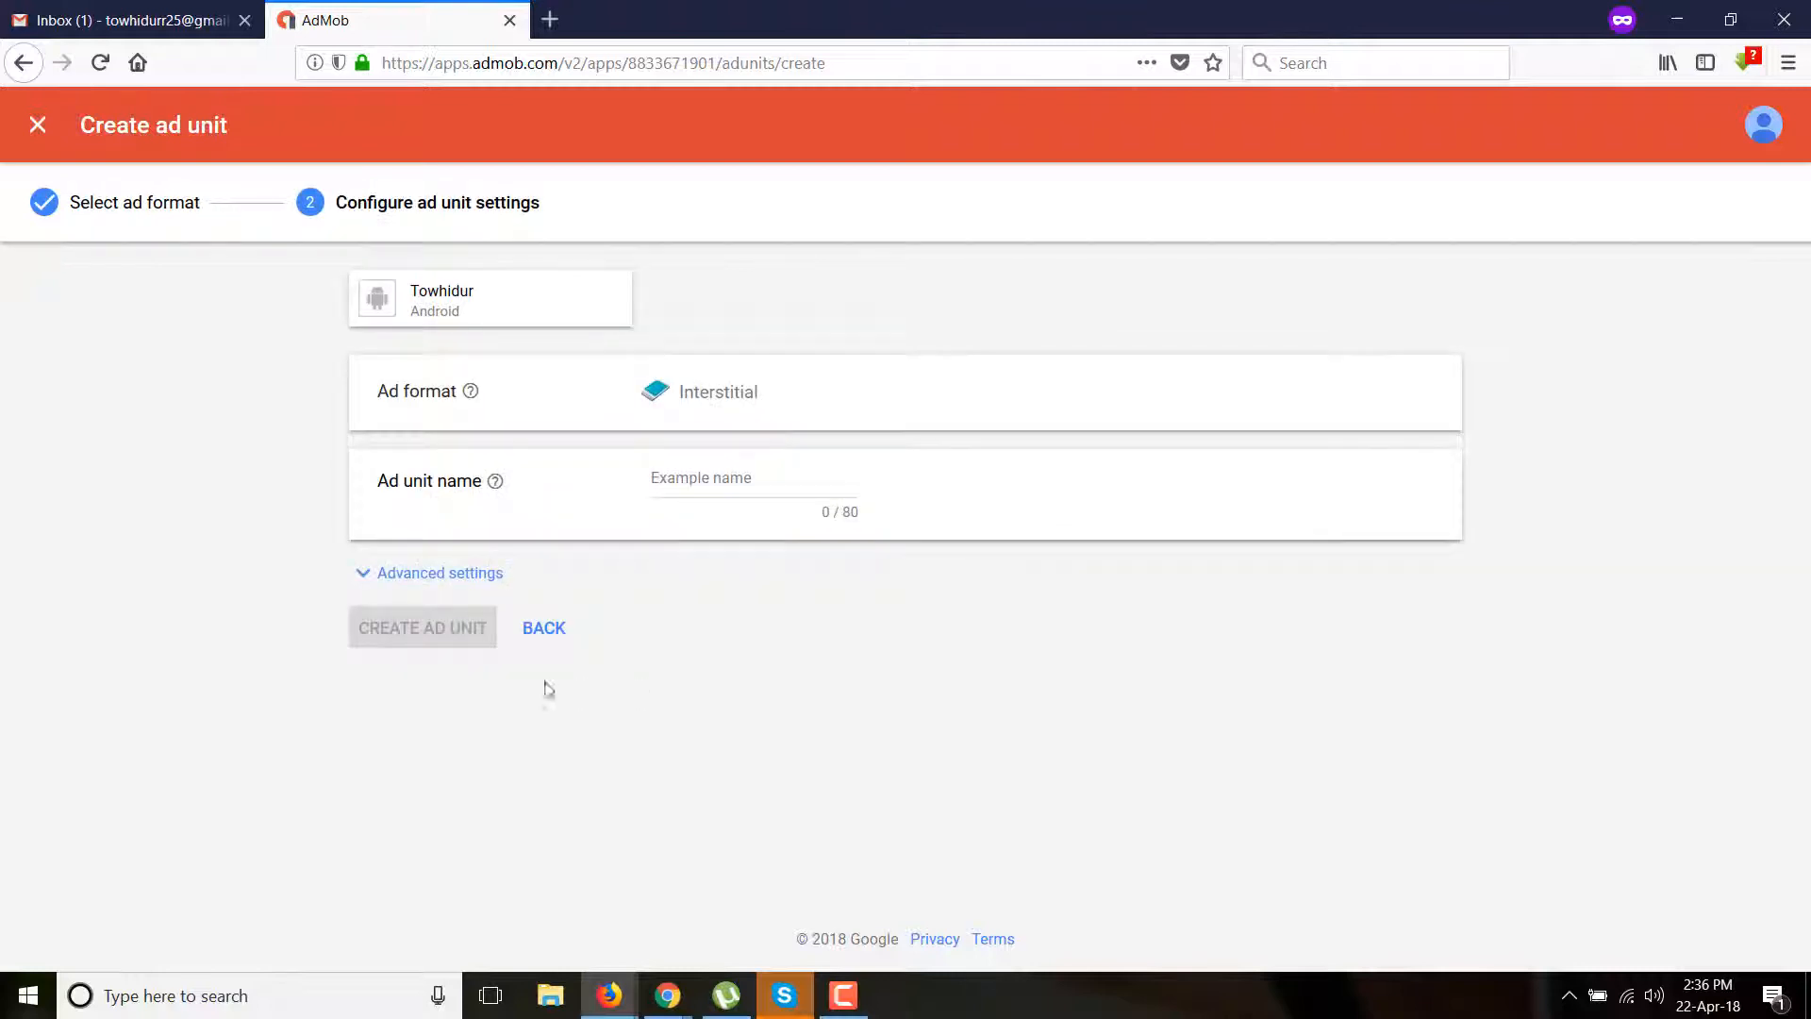
click(774, 488)
text(t2)
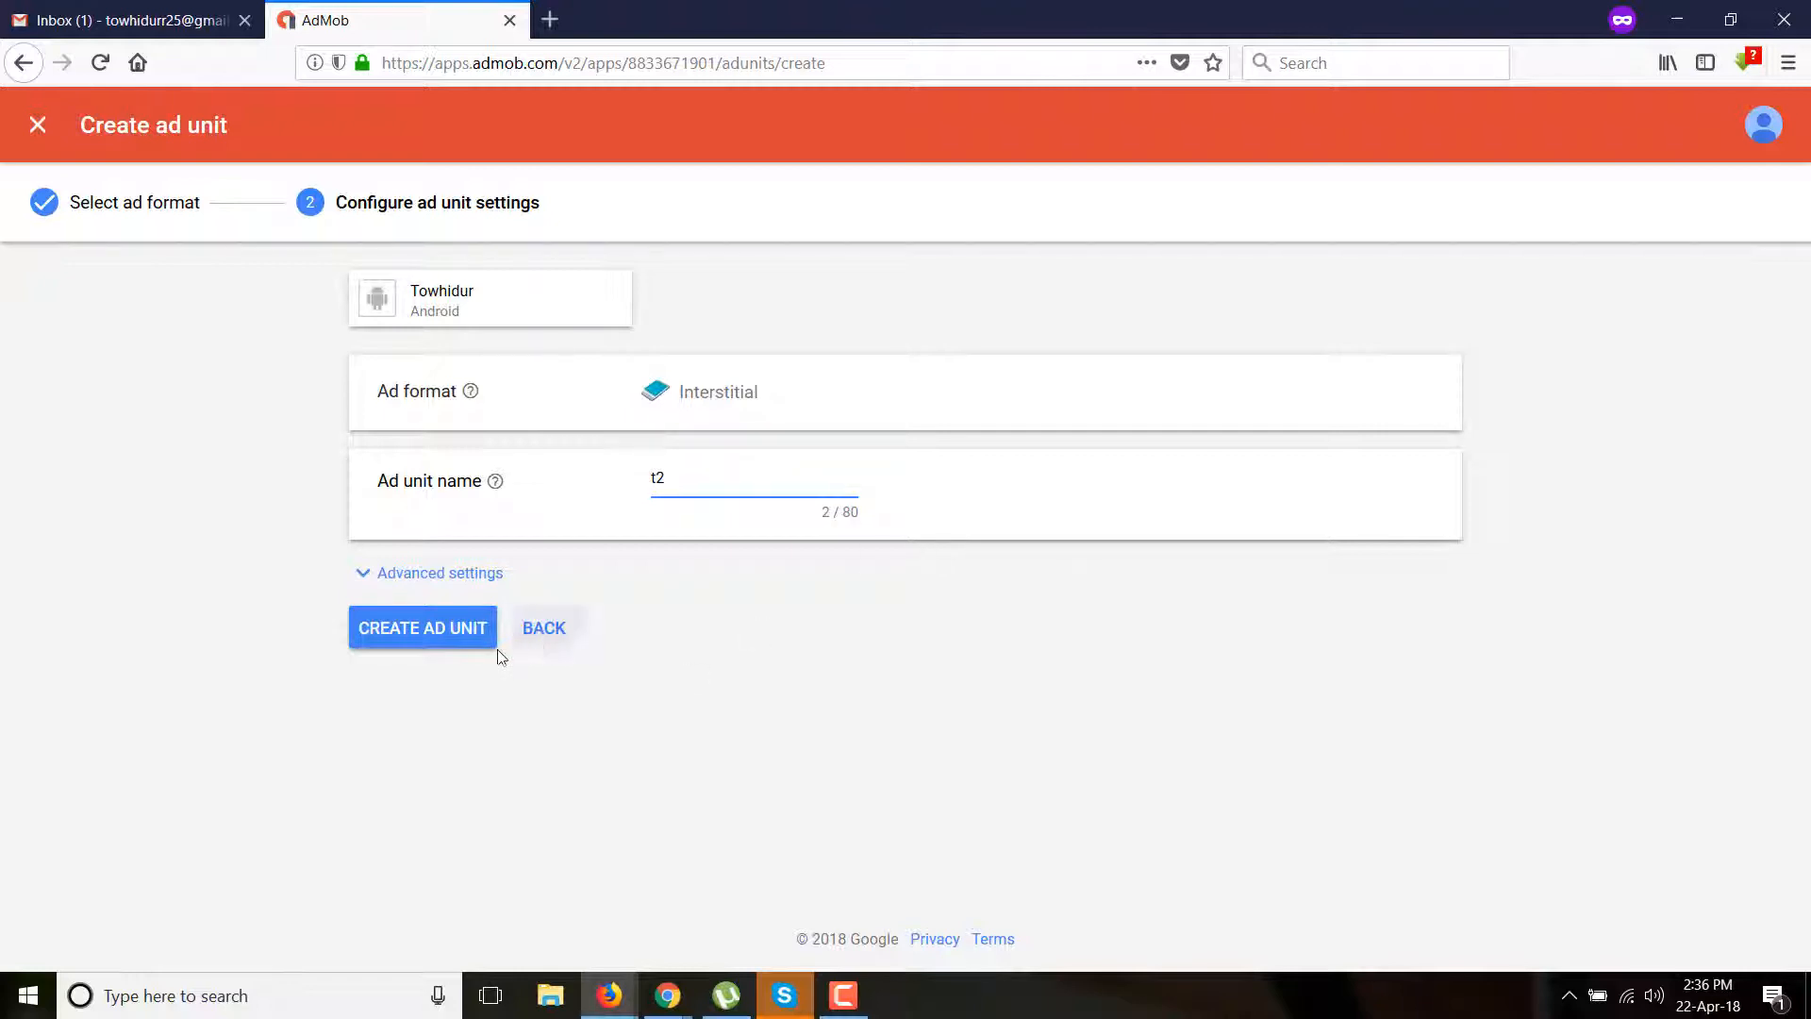
click(420, 632)
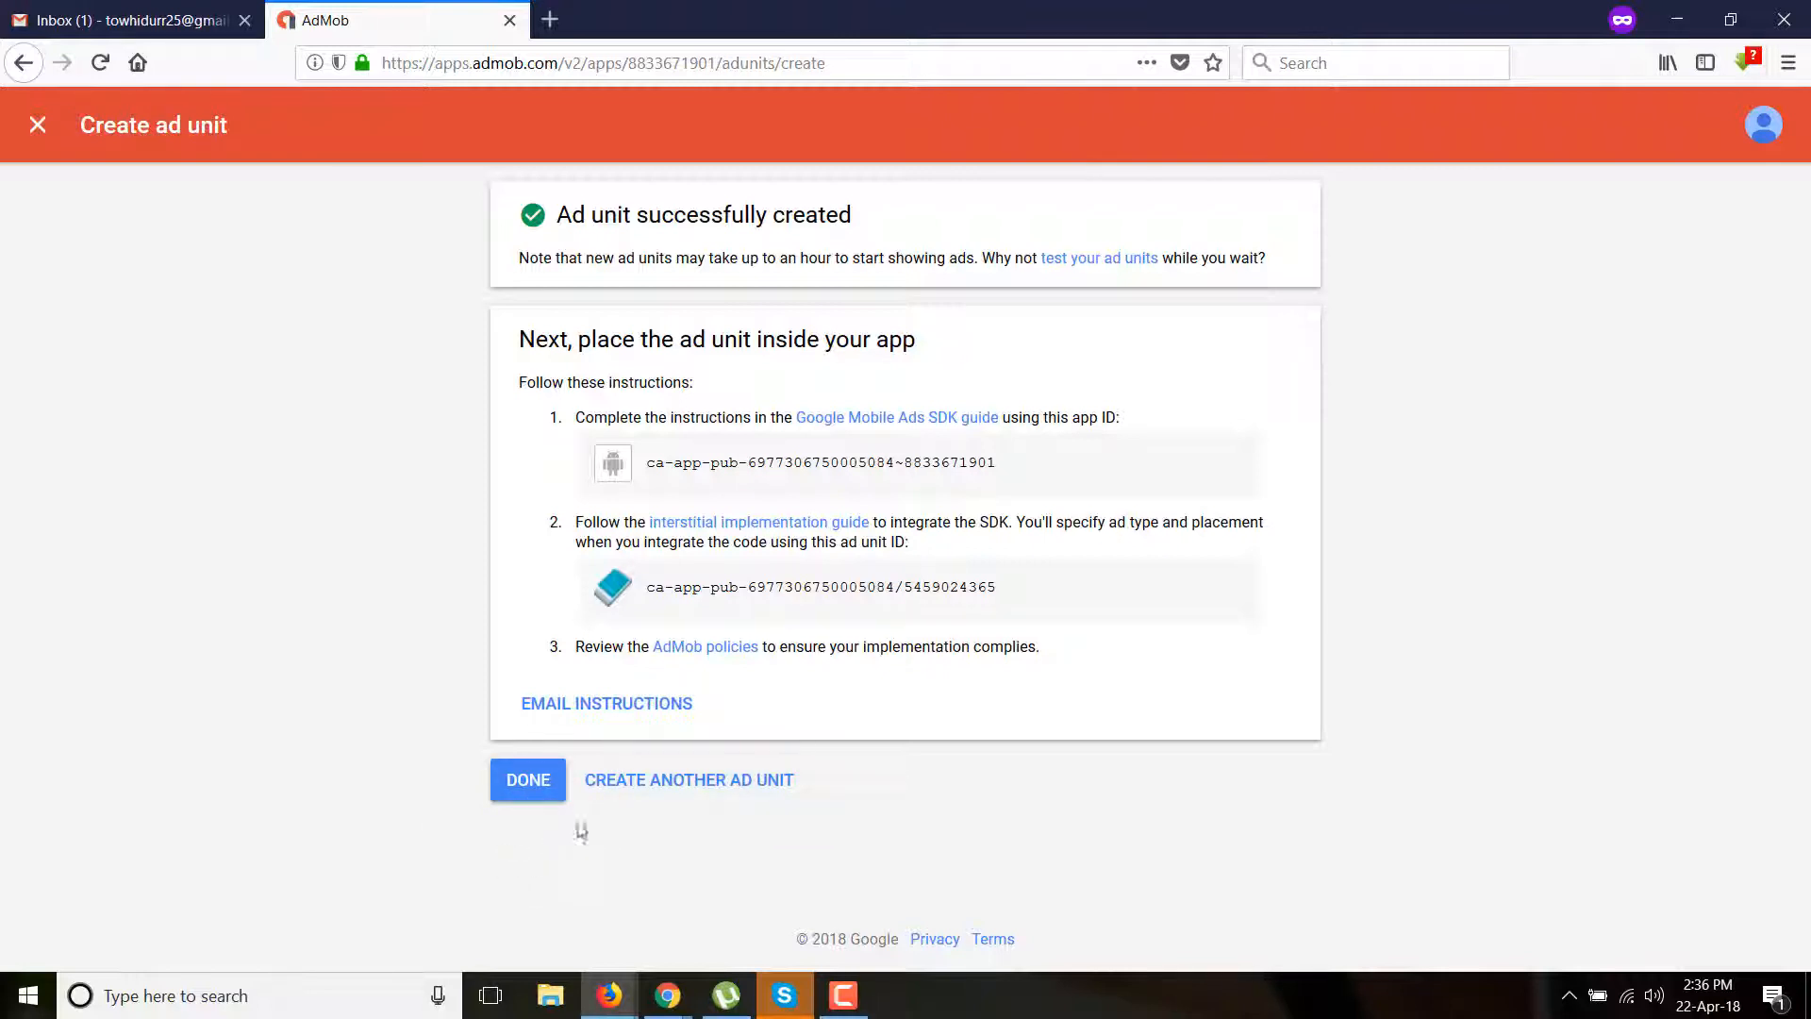
click(514, 783)
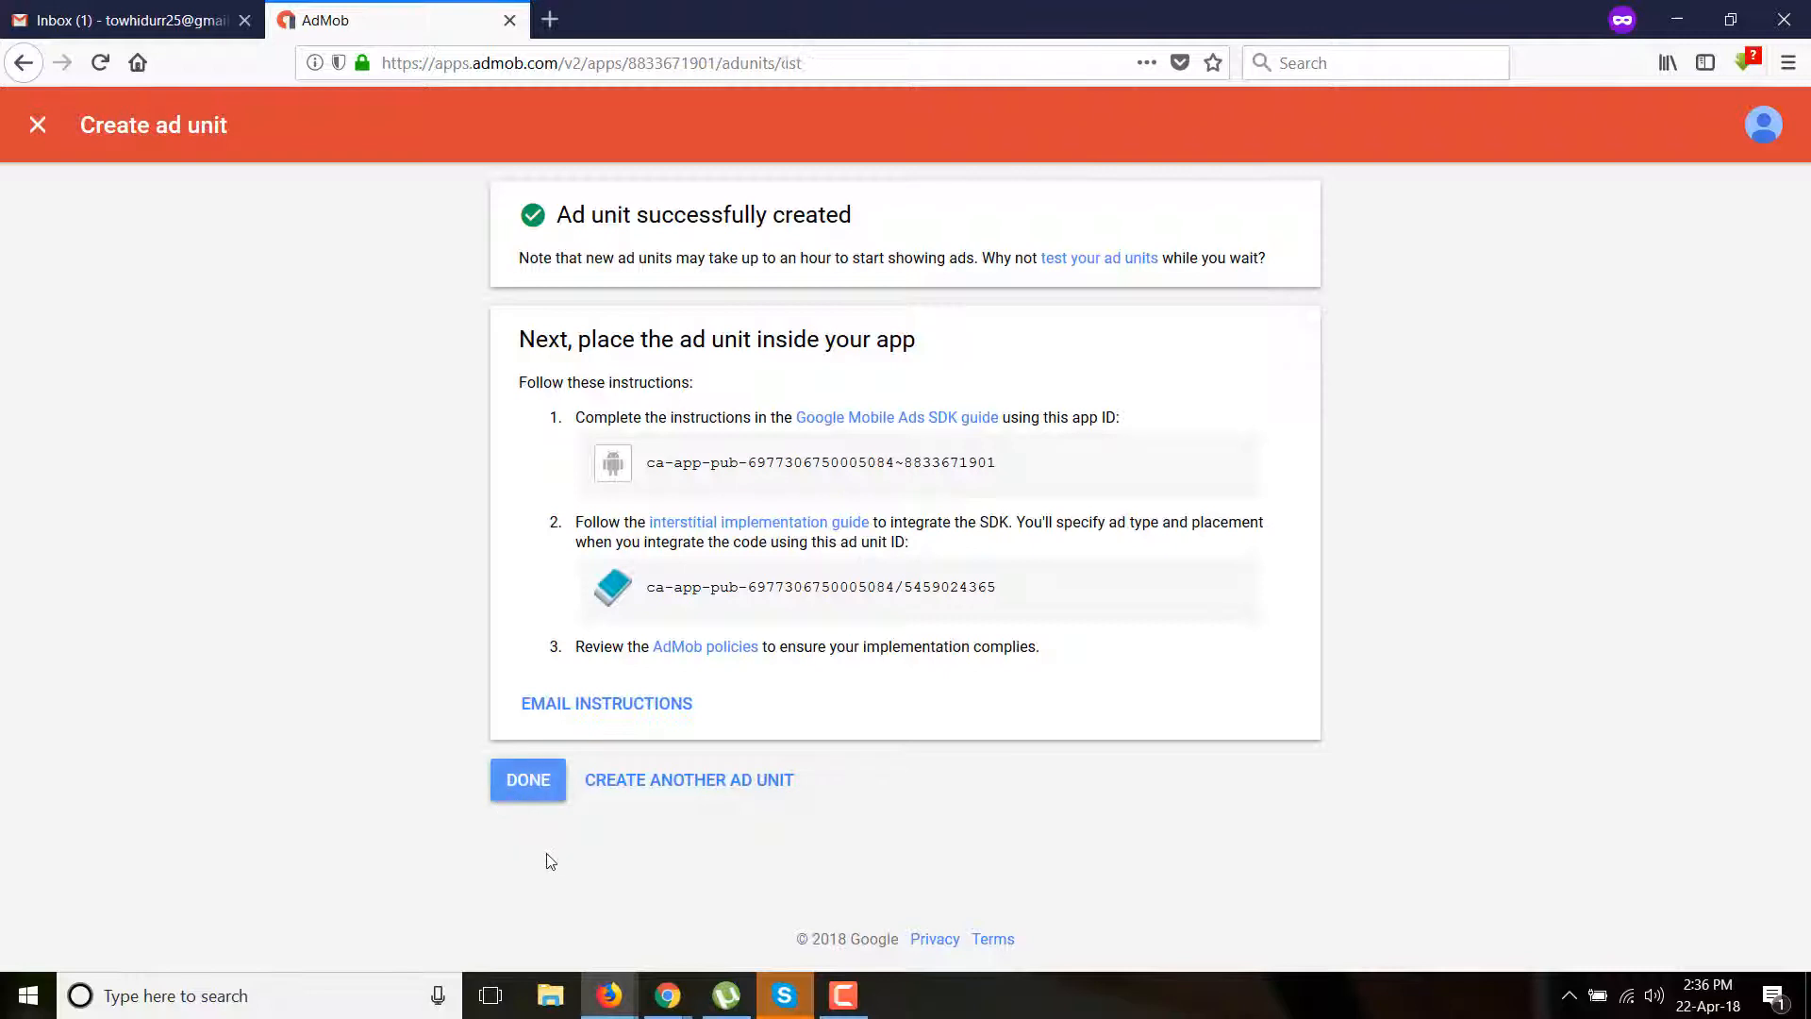